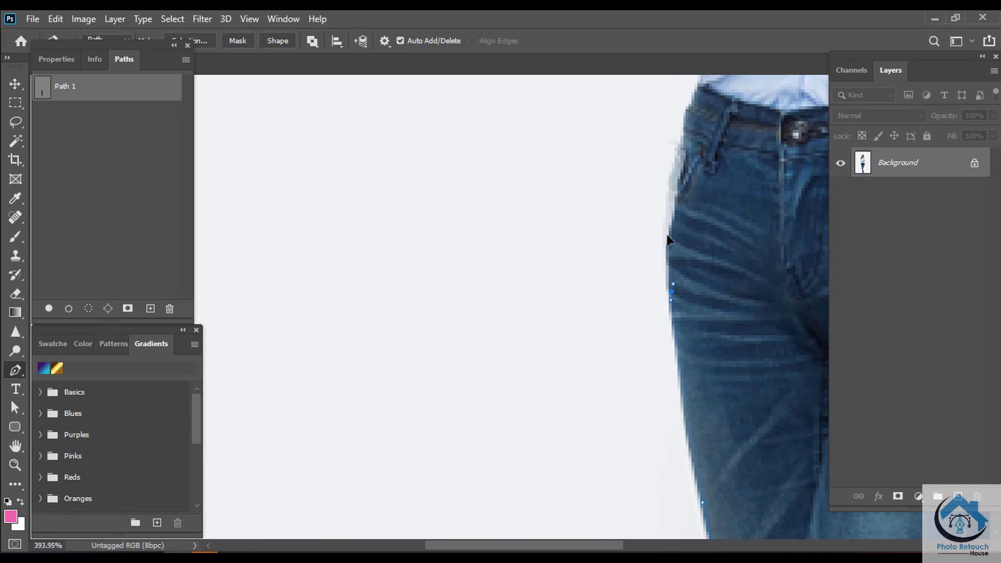
Continue the Pen tool outline along the shirt's side from the jeans waistband up to the fingers under the folded arm.
scroll(665, 225, "up", 3)
left_click_drag(722, 263, 718, 239)
left_click(727, 220)
left_click(736, 197)
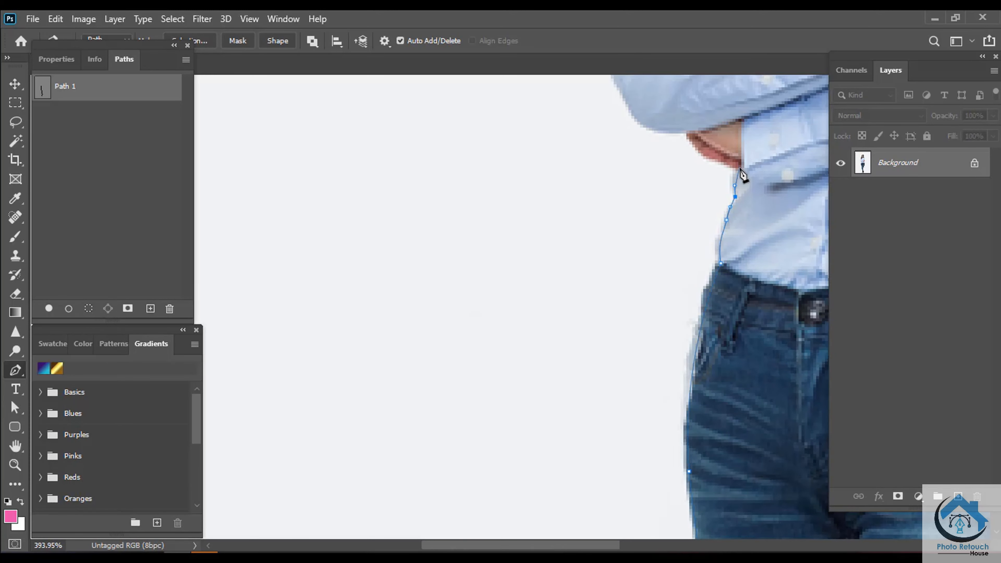
left_click_drag(741, 168, 702, 149)
Trace the path around the elbow beside the tucked hand and up the outer sleeve to the hair on the shoulder.
left_click_drag(631, 129, 693, 245)
left_click_drag(689, 193, 689, 158)
left_click_drag(678, 270, 667, 506)
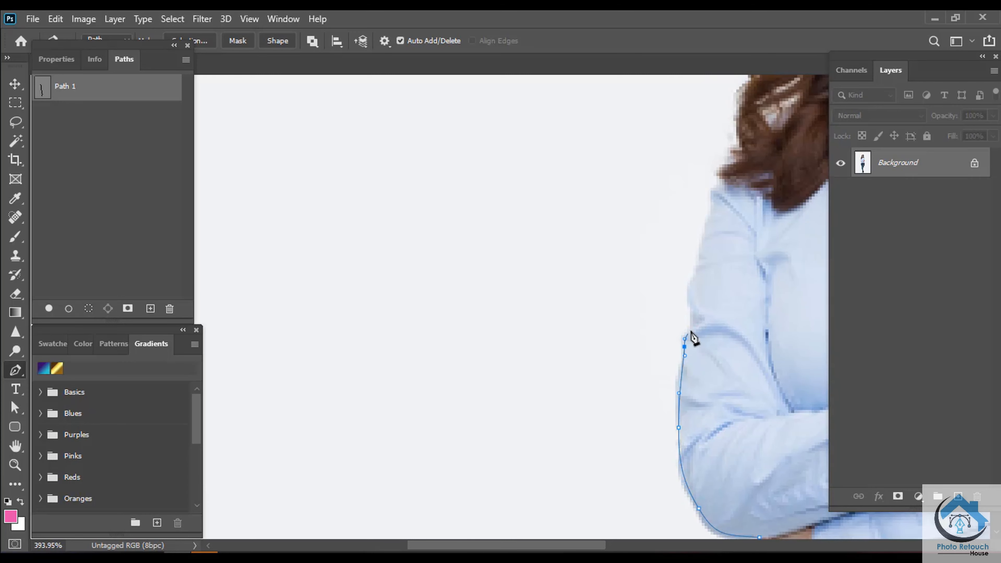
left_click_drag(695, 280, 708, 350)
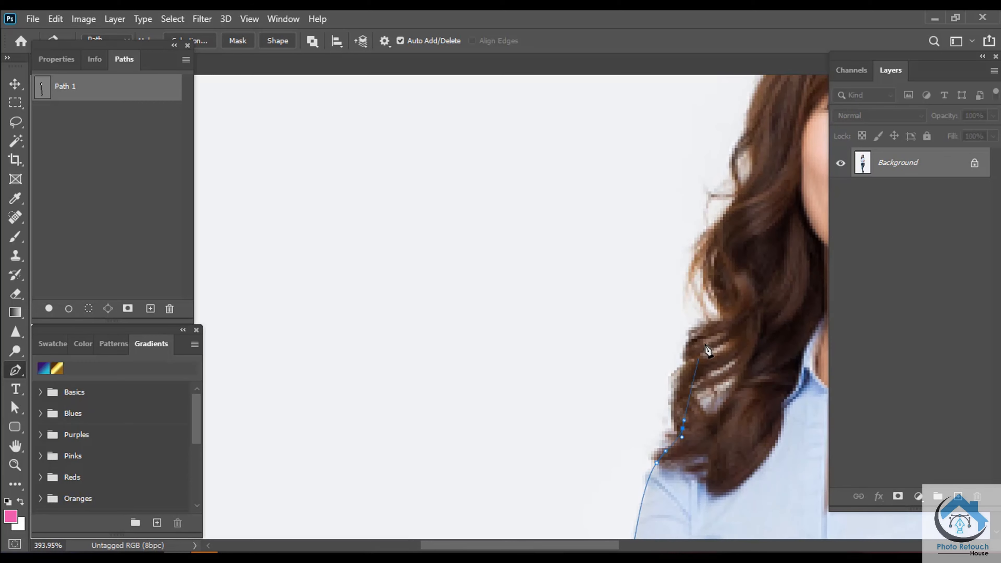
Run the path just inside the long wavy hair, from the shoulder tips up towards the crown.
scroll(731, 274, "down", 2)
left_click_drag(732, 307, 706, 435)
left_click_drag(713, 379, 730, 350)
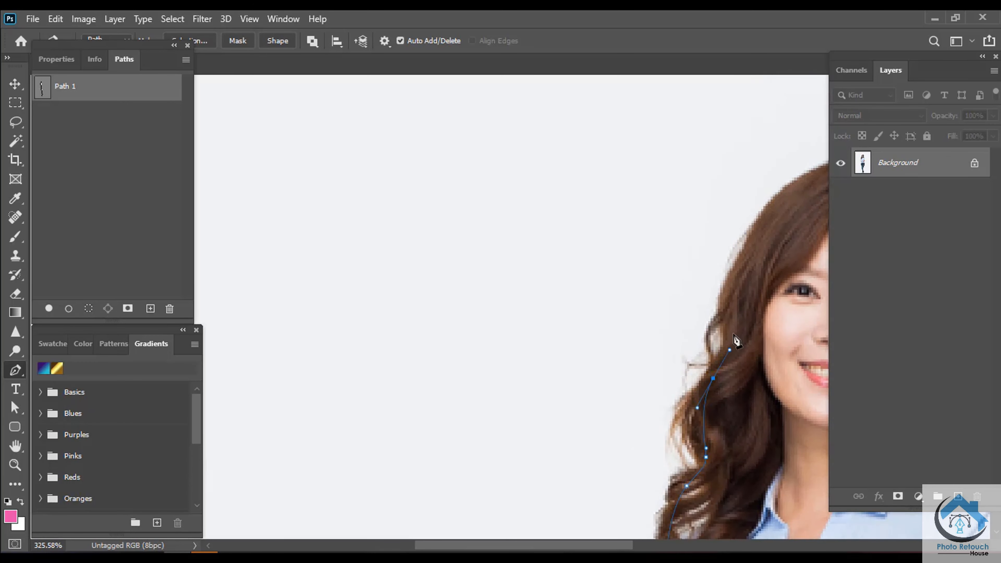
left_click_drag(736, 316, 737, 303)
left_click_drag(734, 267, 591, 367)
left_click_drag(644, 305, 664, 275)
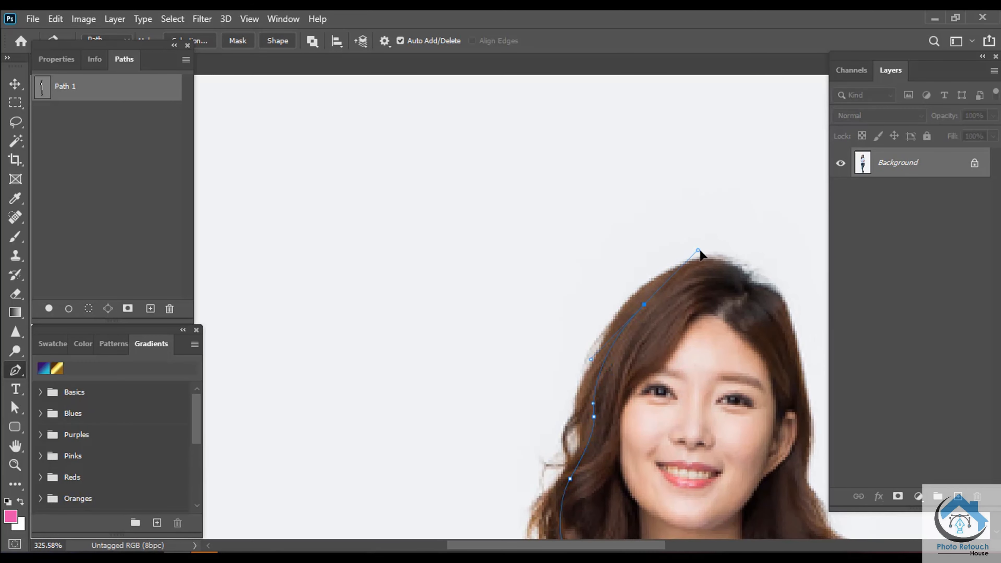
Carry the path over the crown and down the hair on the other side, past the visible ear.
left_click_drag(737, 278, 782, 325)
left_click_drag(812, 383, 701, 270)
left_click_drag(696, 305, 691, 329)
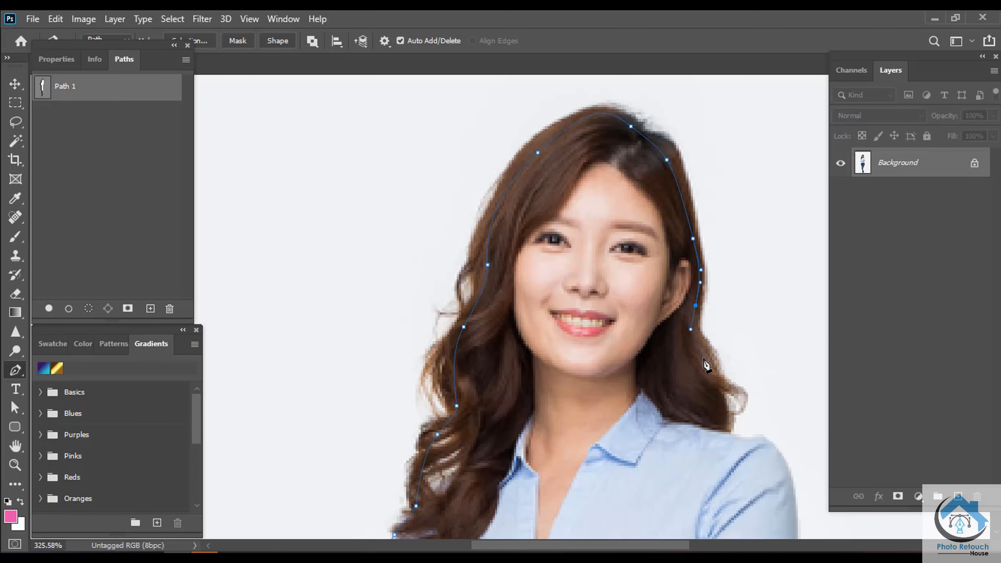
Outline the second shoulder and outer sleeve down to the elbow below the ringed hand.
left_click_drag(732, 439, 717, 289)
left_click_drag(741, 351, 684, 316)
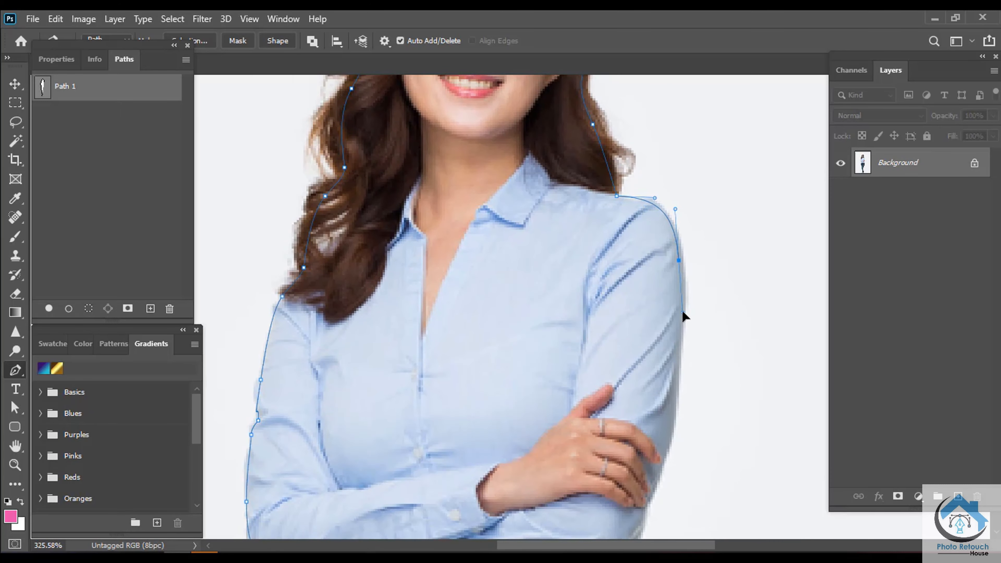
left_click_drag(679, 374, 688, 228)
left_click_drag(681, 284, 677, 313)
left_click_drag(682, 258, 675, 279)
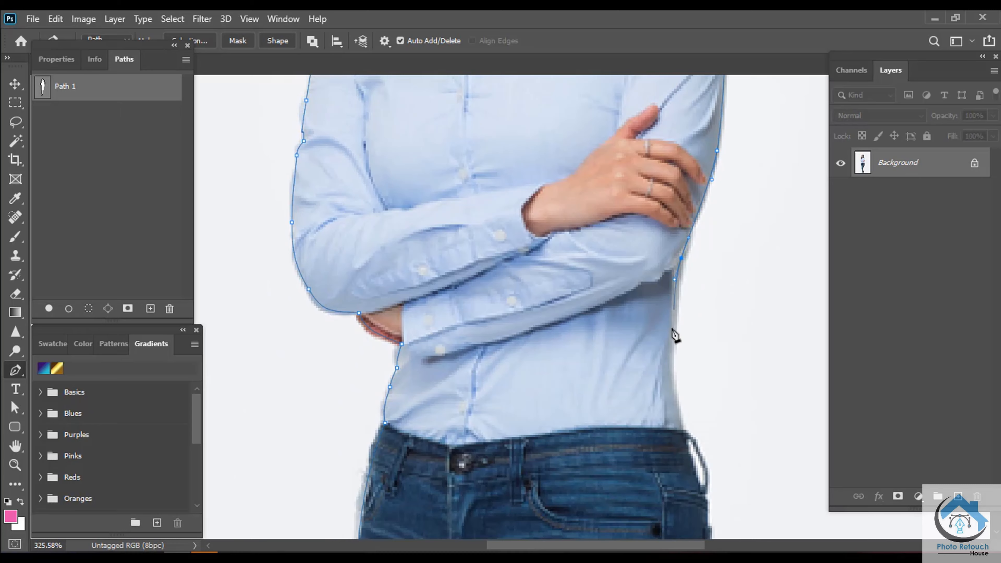
Extend the path down the shirt's side, around the outer belt loop and along the hip and thigh of the jeans.
left_click_drag(671, 373, 671, 291)
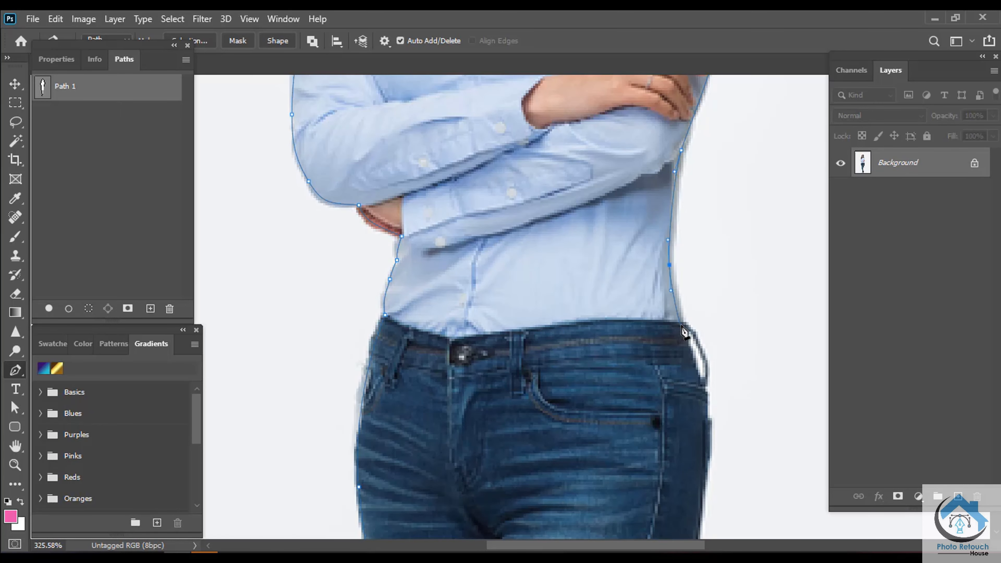
left_click_drag(681, 324, 705, 408)
left_click_drag(712, 371, 730, 187)
left_click_drag(716, 332, 744, 254)
left_click_drag(714, 341, 691, 392)
scroll(692, 400, "down", 4)
scroll(693, 400, "left", 1)
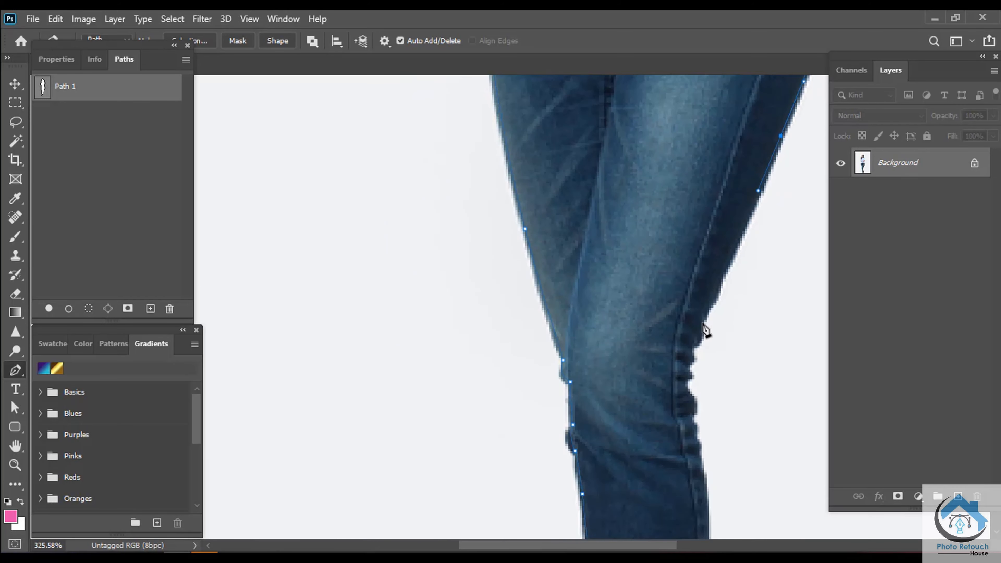
Trace the fabric folds behind the knee and continue the path down the calf towards the rear trouser hem.
left_click_drag(712, 298, 699, 320)
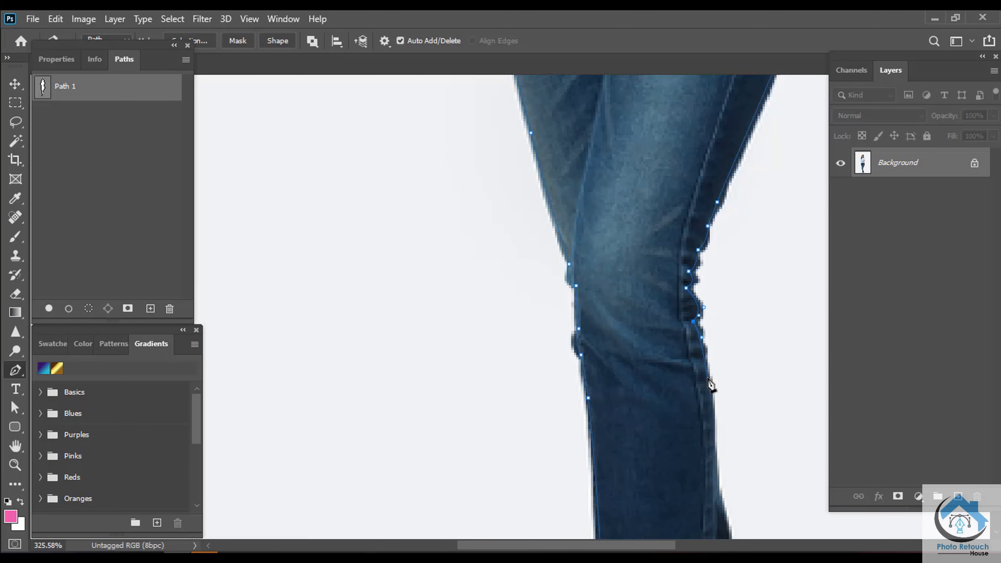
left_click_drag(712, 402, 679, 183)
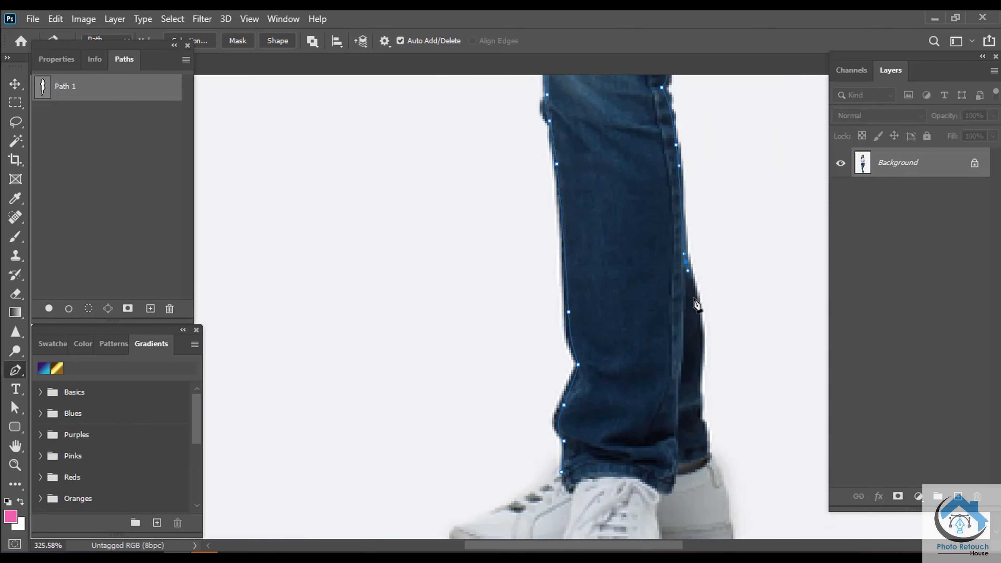
left_click_drag(695, 298, 696, 269)
left_click_drag(699, 233, 699, 260)
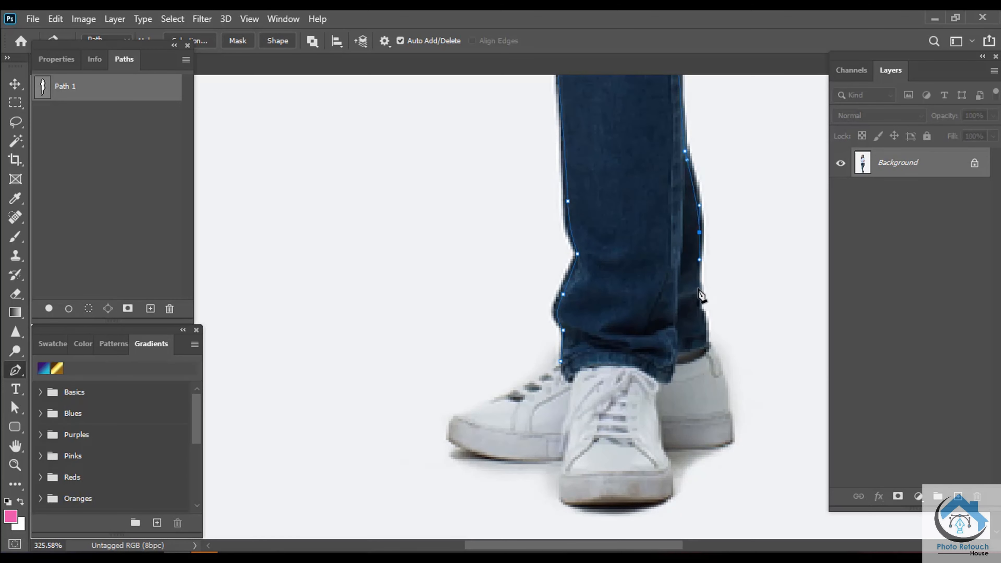
left_click_drag(696, 297, 680, 190)
Outline the rear shoe's heel and sole and continue around the sole of the front shoe.
left_click_drag(694, 254, 642, 307)
left_click(630, 290)
scroll(639, 335, "up", 2)
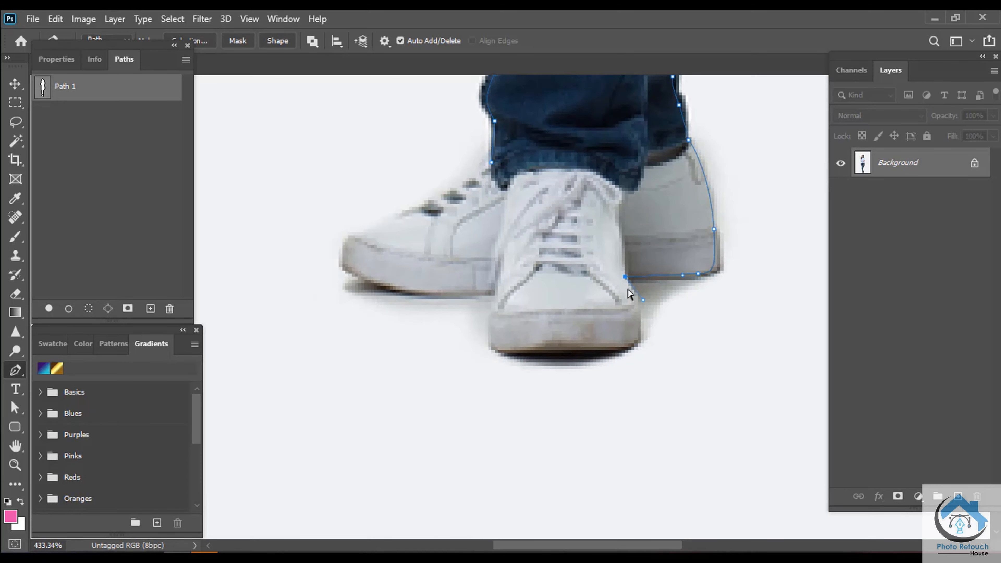
left_click(639, 325)
left_click_drag(525, 352, 508, 353)
Trace the sole, toe and upper edge of the outward-pointing shoe and close the path at the jeans hem.
left_click_drag(498, 290, 465, 292)
left_click_drag(370, 277, 343, 267)
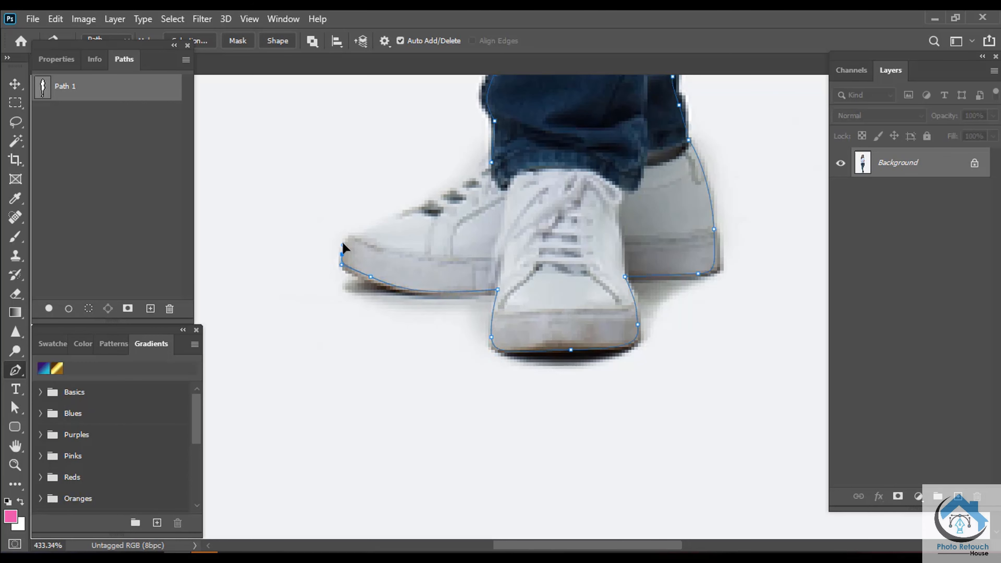
left_click_drag(373, 226, 406, 216)
left_click_drag(382, 248, 338, 314)
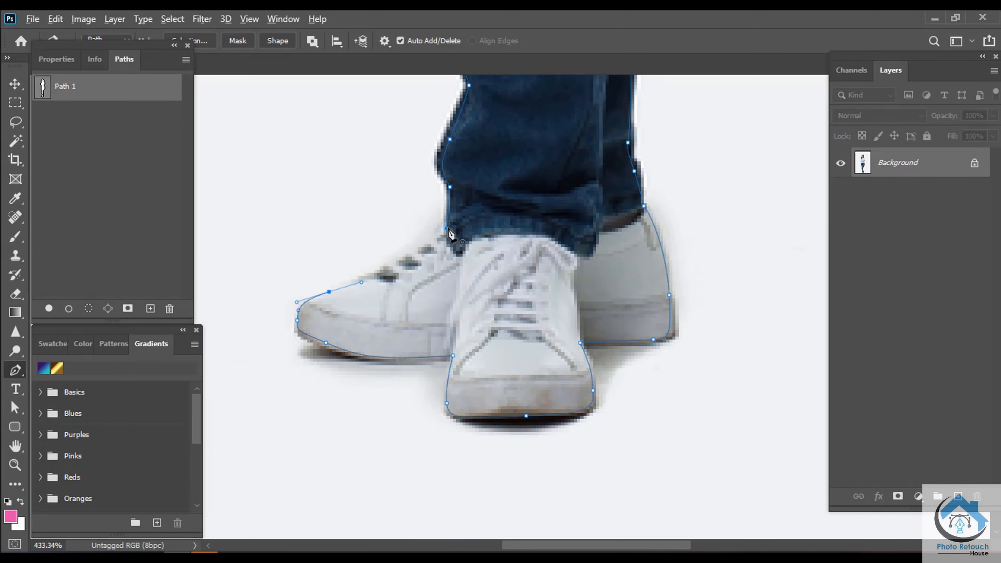
left_click(447, 229)
Rename the completed outline path as full model.
left_click_drag(591, 300, 556, 311)
left_click_drag(558, 328, 590, 528)
left_click_drag(611, 311, 575, 307)
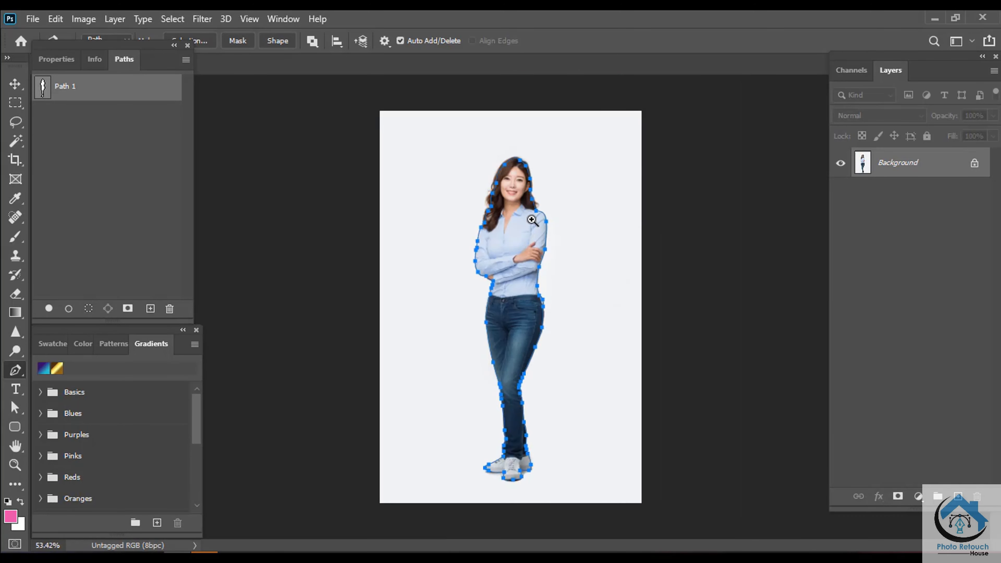
left_click_drag(533, 220, 588, 212)
left_click_drag(645, 245, 610, 260)
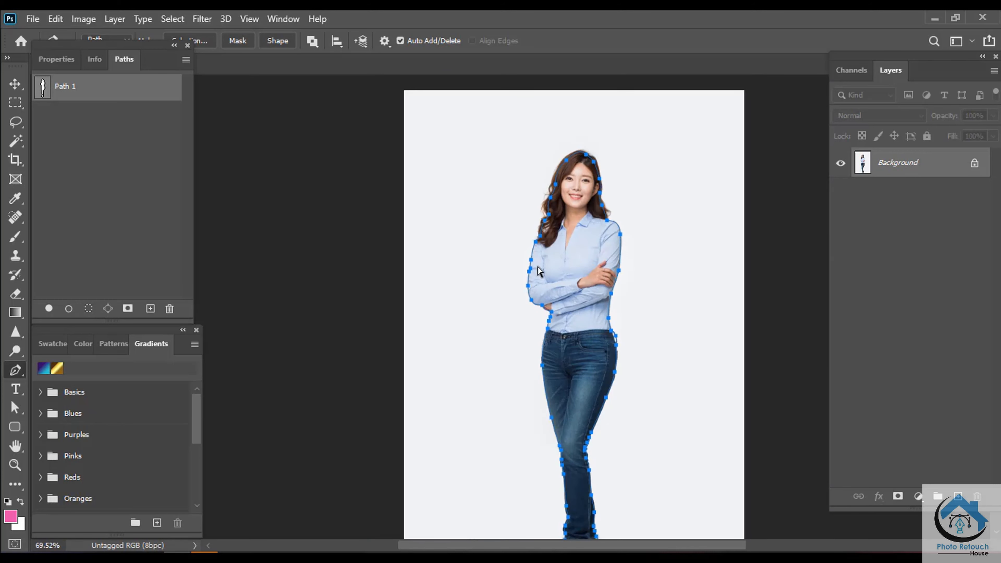
double_click(79, 86)
type("full model")
key("Return")
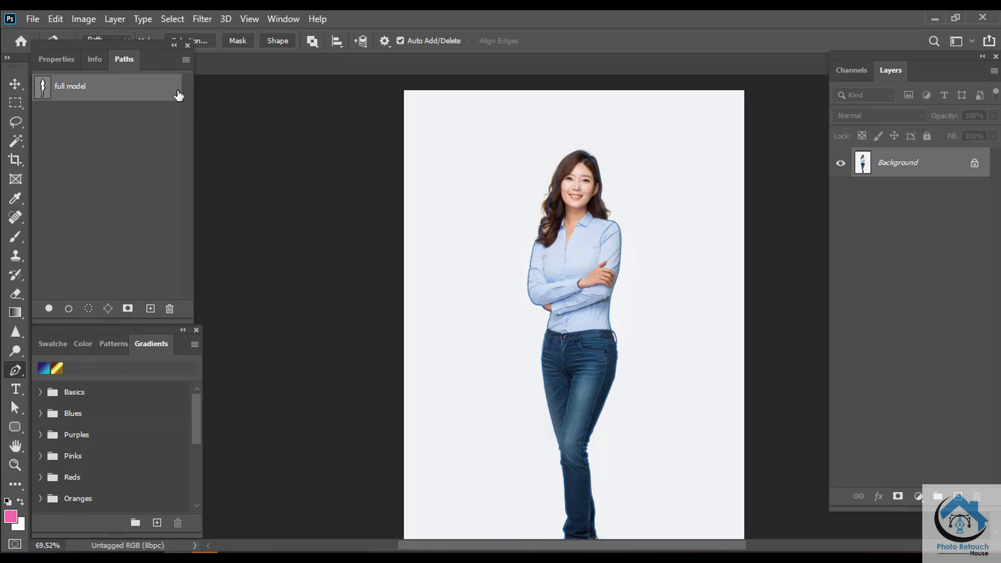
Add a closed subpath around the gap inside the belt loop at the hip and refit the outer curve along the loop.
left_click(147, 166)
scroll(593, 276, "up", 1)
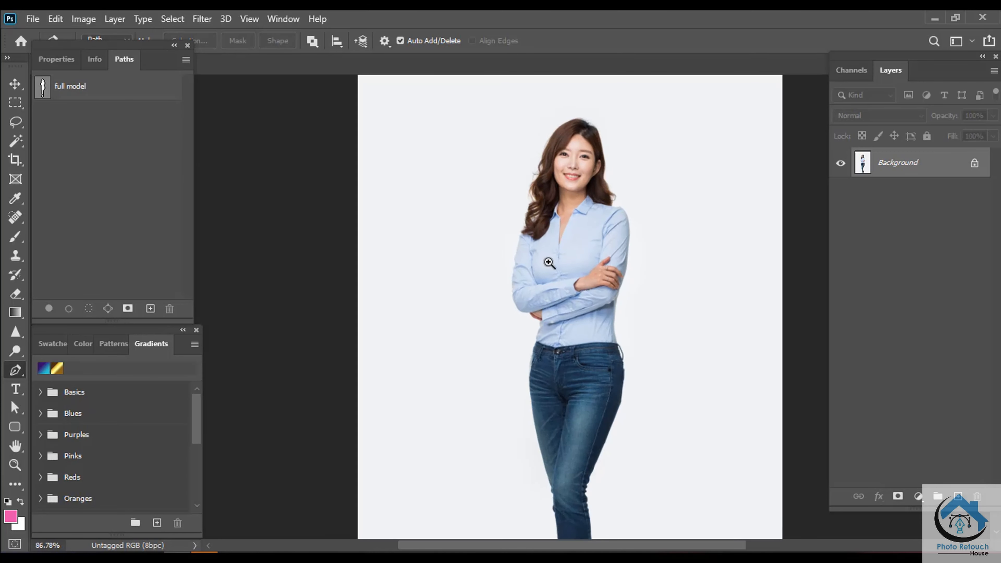
left_click(111, 95)
scroll(643, 251, "down", 2)
scroll(575, 228, "up", 8)
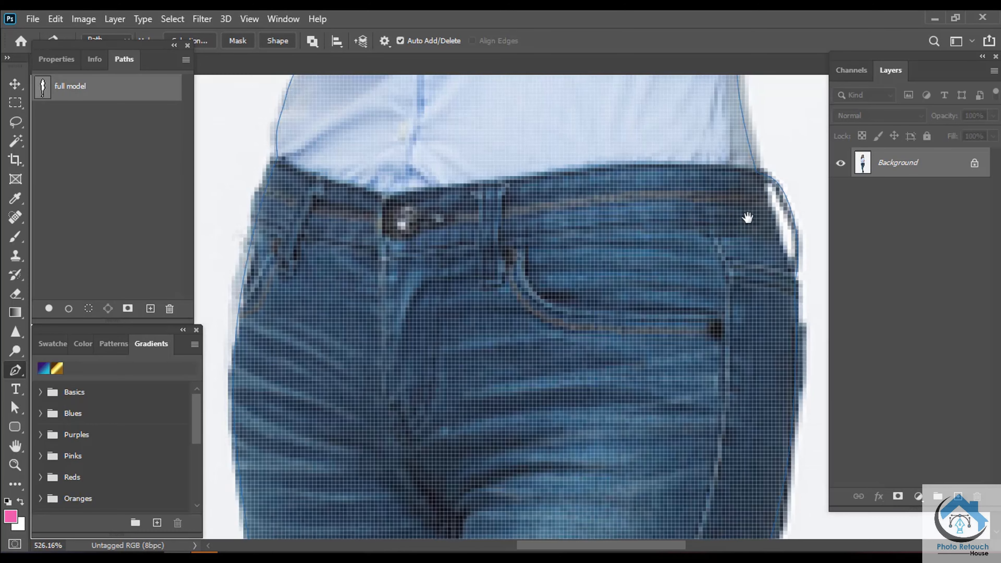
mouse_move(636, 244)
left_mouse_down()
mouse_move(634, 221)
mouse_move(633, 233)
left_mouse_up()
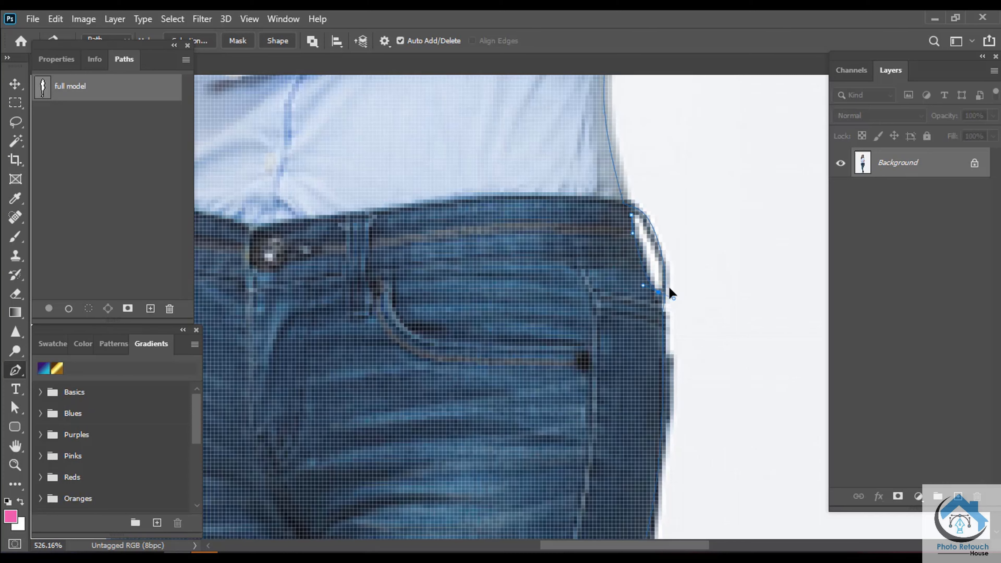
left_click_drag(659, 292, 661, 253)
key("ctrl+z")
key("ctrl+z")
key("ctrl+z")
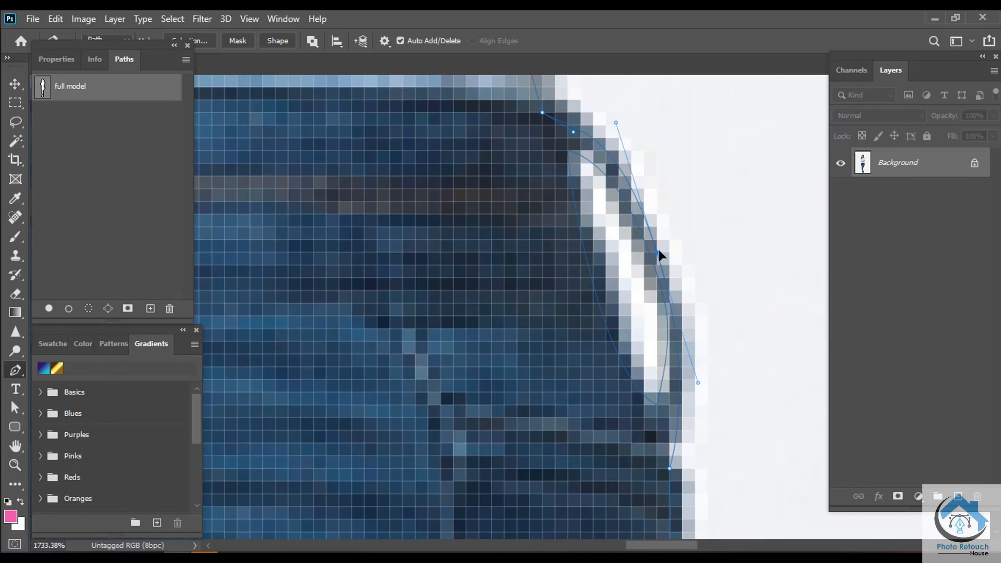
left_click_drag(745, 268, 552, 231)
Load the full model path as a selection, preview the cutout in Quick Mask mode, and clear the selection.
key("ctrl+Return")
key("q")
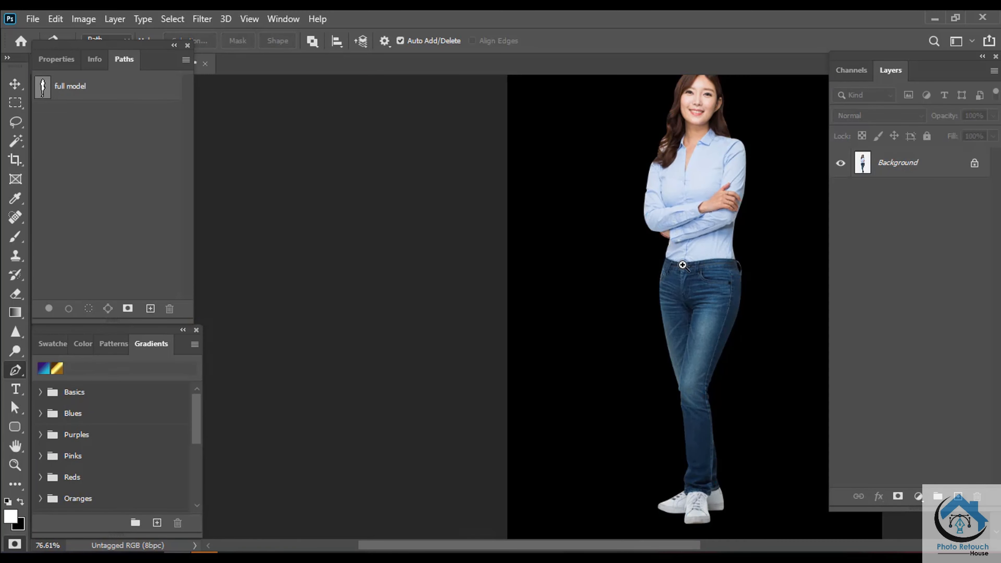
left_click_drag(714, 266, 697, 266)
scroll(697, 265, "up", 2)
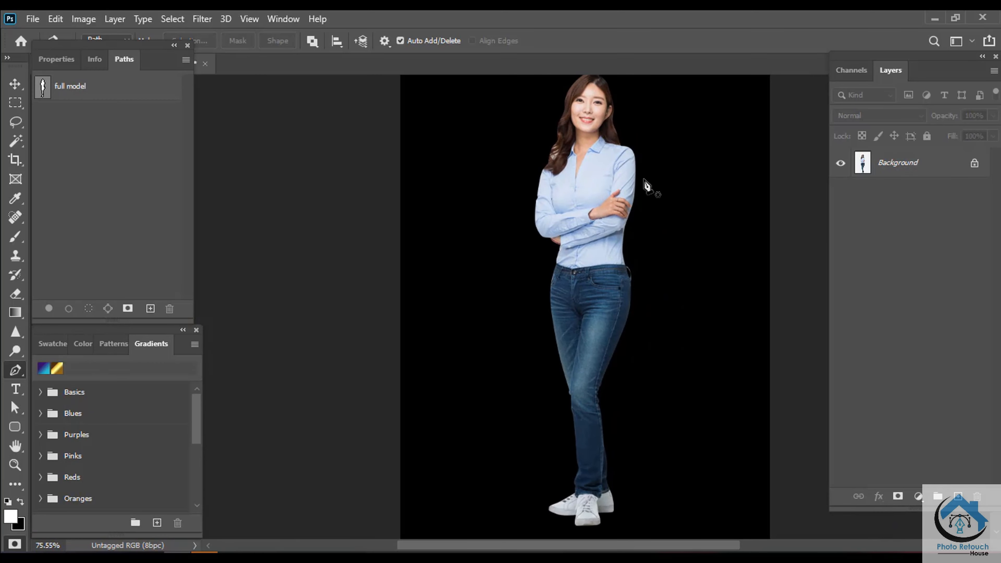
key("q")
key("ctrl+d")
scroll(630, 298, "down", 1)
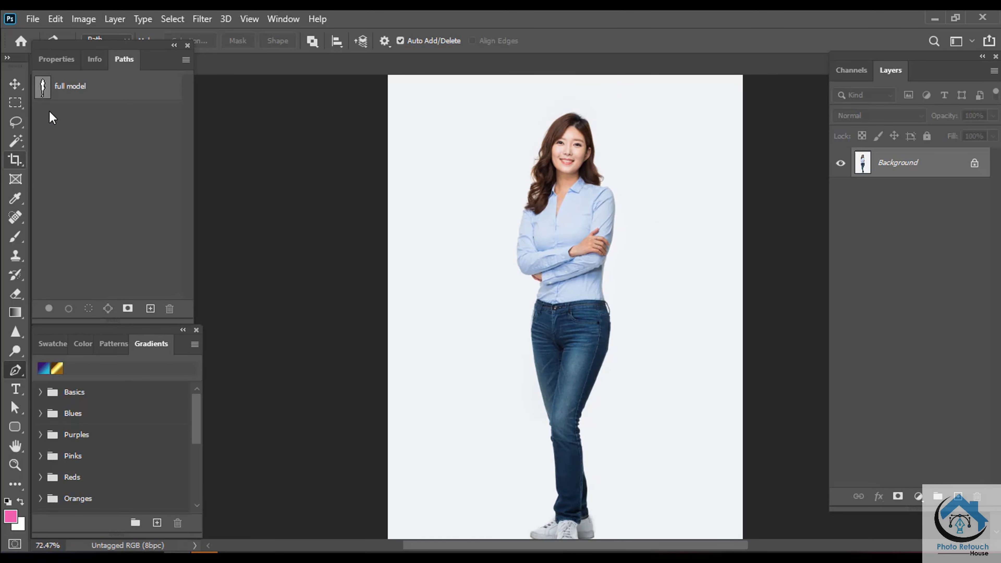
Copy the shirt section of the full model path and paste it into a new path.
left_click(78, 97)
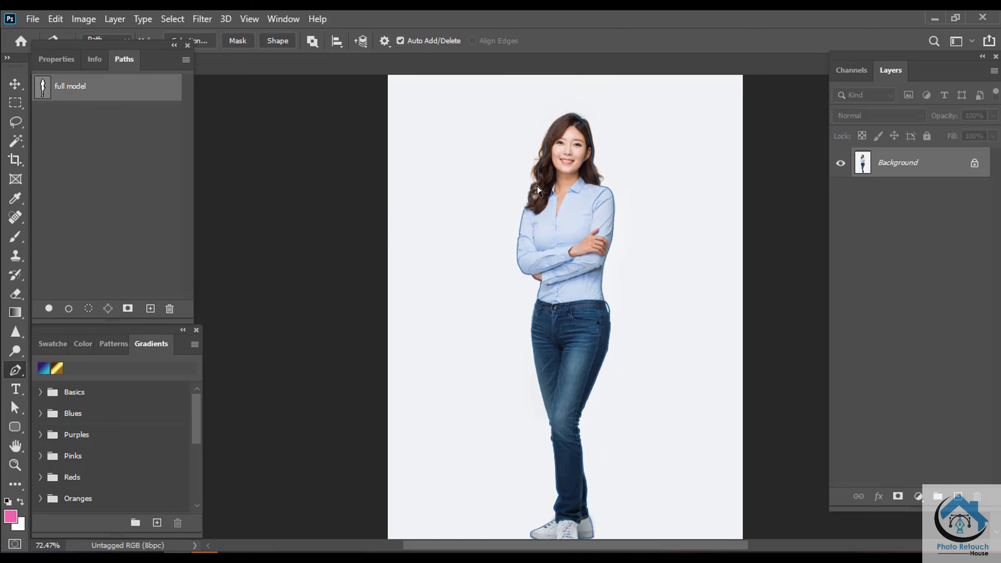
left_click_drag(630, 242, 623, 251)
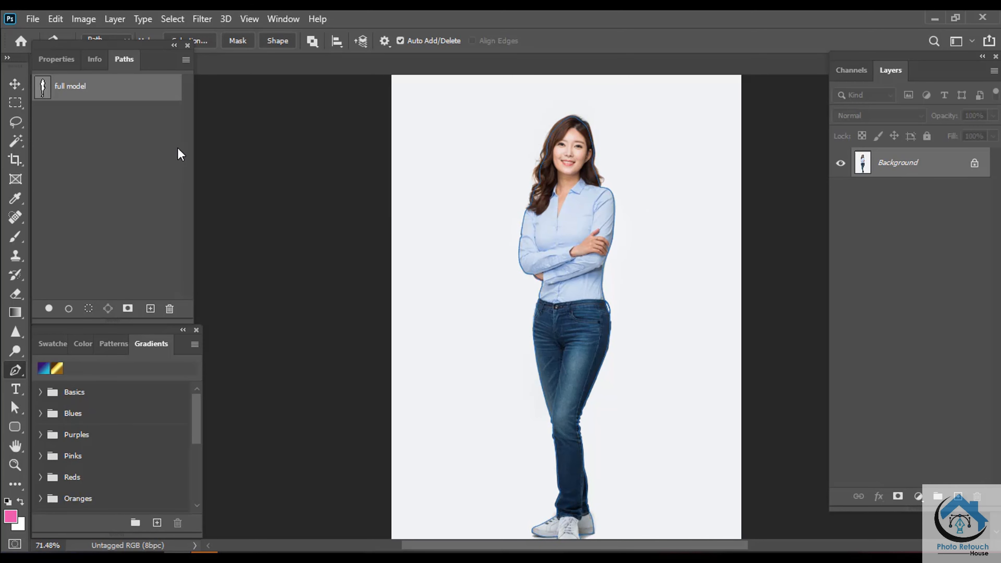
left_click(631, 184)
left_click_drag(621, 200, 513, 309)
left_click(150, 309)
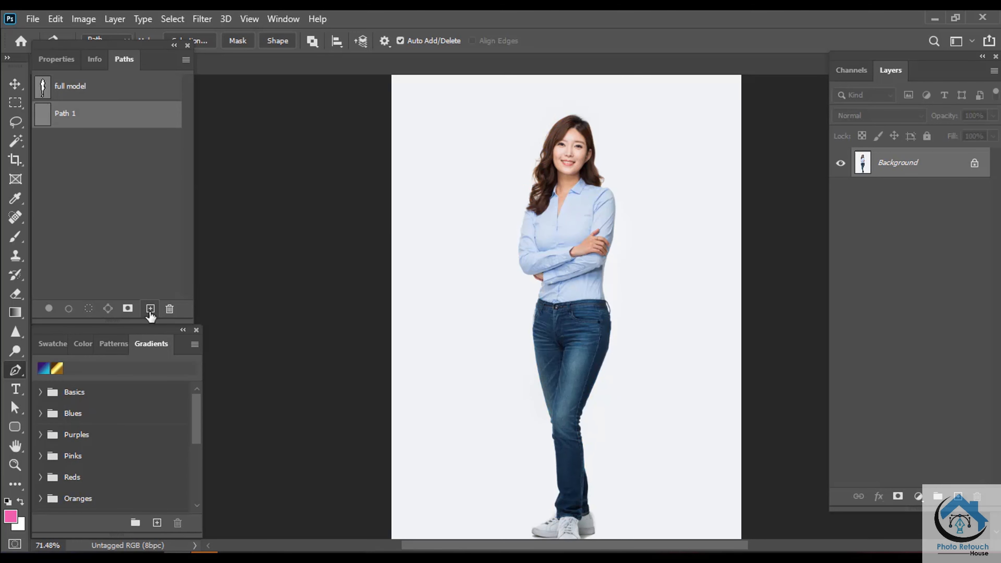
key("ctrl+v")
scroll(538, 166, "up", 4)
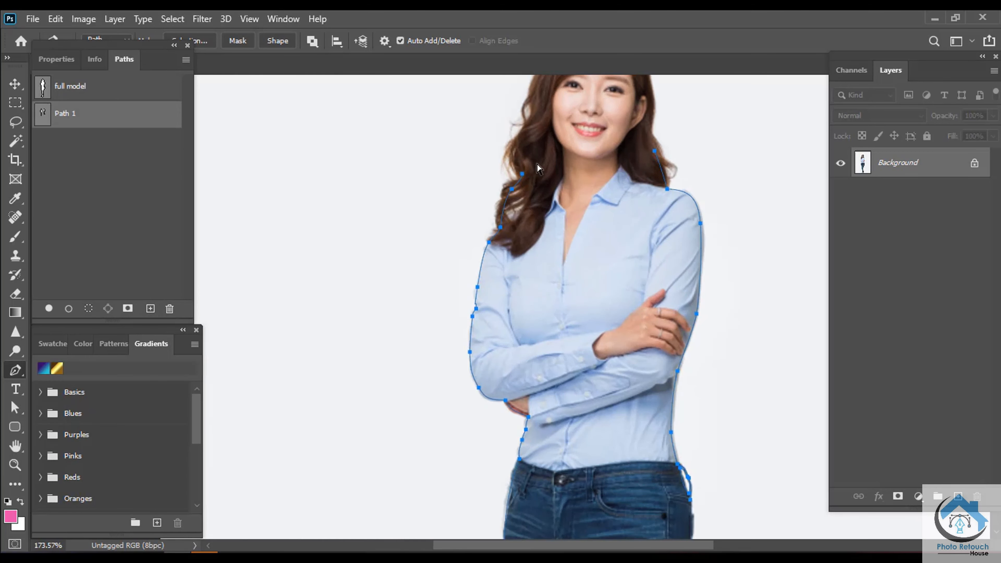
Delete the copied anchors in the long hair and trace the shirt's edge along the hair tips up to the collar.
key("Delete")
scroll(494, 235, "up", 2)
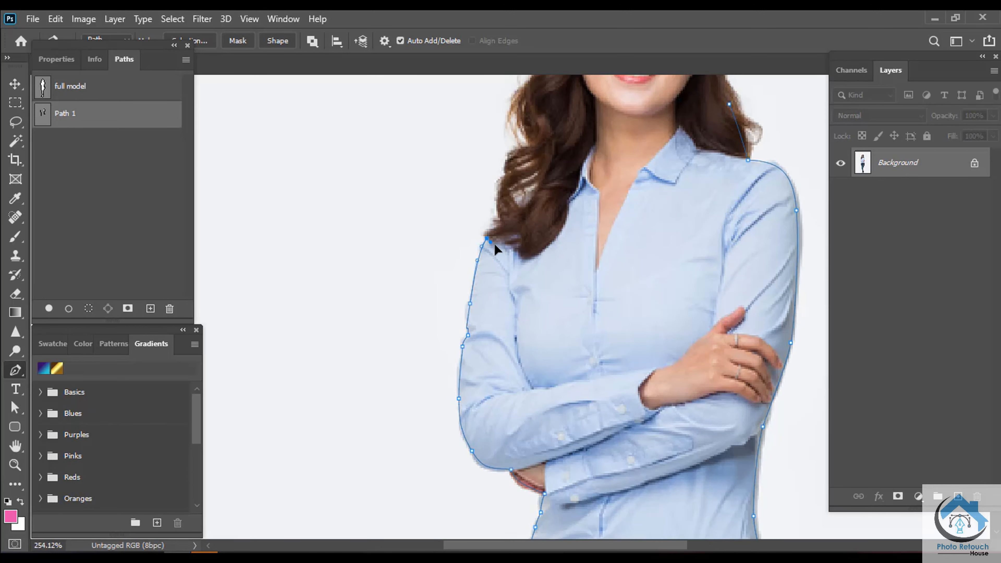
left_click_drag(510, 246, 570, 198)
left_click_drag(584, 161, 587, 153)
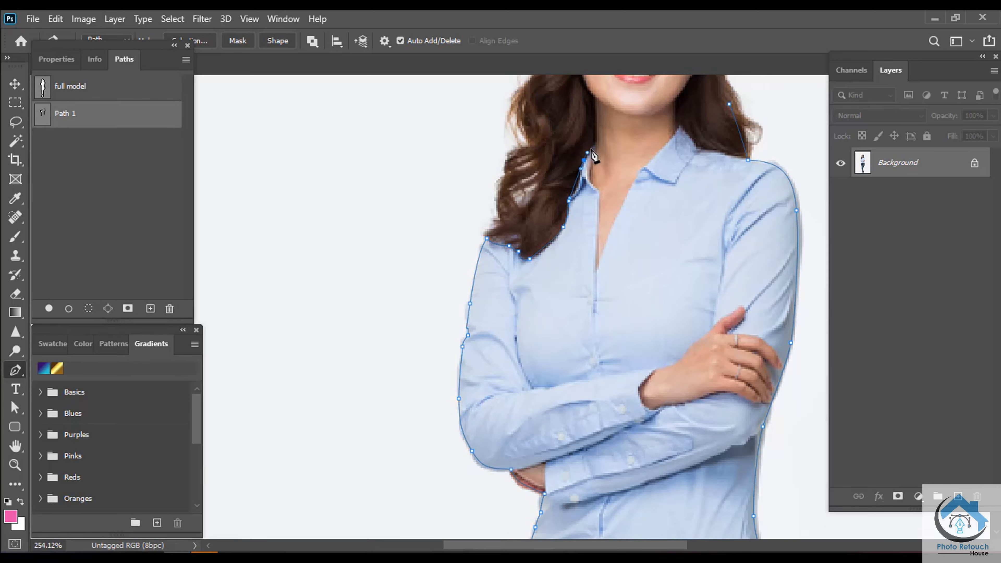
Trace the shirt's open neckline down to the bottom of the V and back up to the opposite collar.
left_click(589, 180)
left_click(596, 243)
left_click(593, 274)
left_click_drag(640, 171, 647, 166)
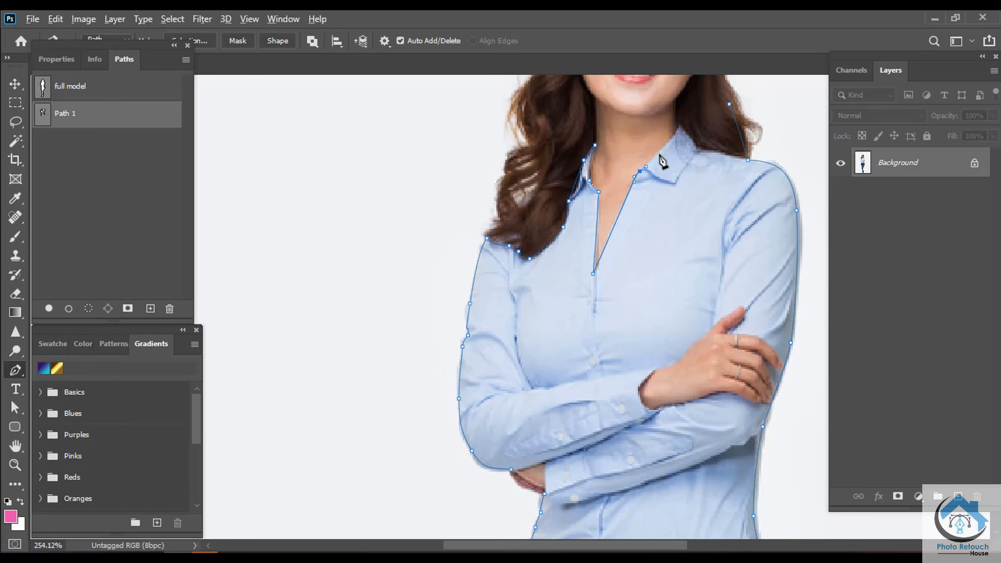
Carry the path around the collar's upper edge and delete the leftover hair anchor above the shoulder.
scroll(681, 135, "up", 2)
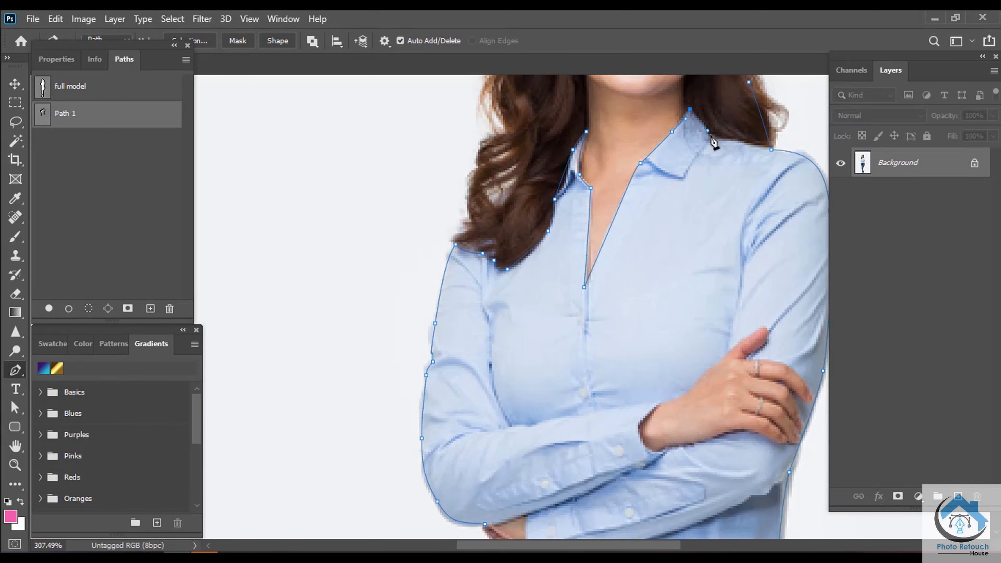
left_click_drag(734, 149, 617, 146)
left_click_drag(649, 114, 651, 170)
left_click(632, 139, "ctrl")
key("Delete")
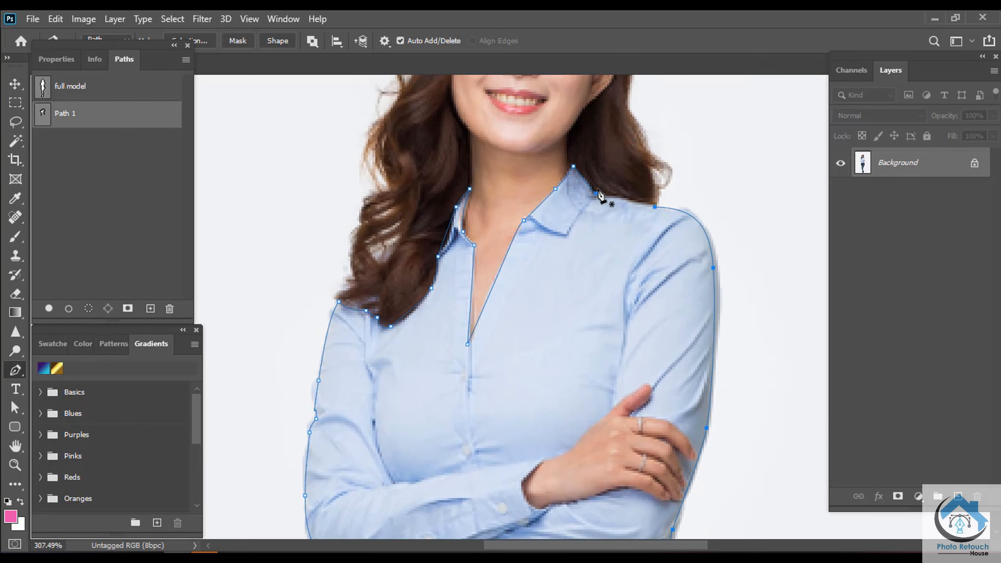
Extend the shirt path from the collar along the hair tips and join it to the existing shoulder anchor.
left_click(615, 200)
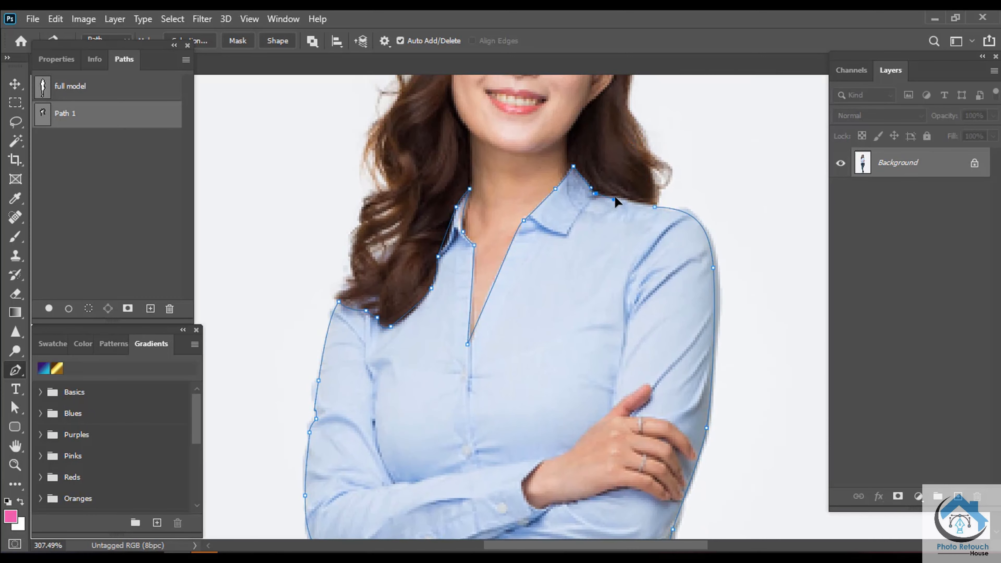
left_click(656, 207)
left_click_drag(741, 234, 710, 240)
left_click_drag(706, 256, 680, 150)
left_click_drag(724, 239, 718, 241)
left_click_drag(720, 288, 680, 198)
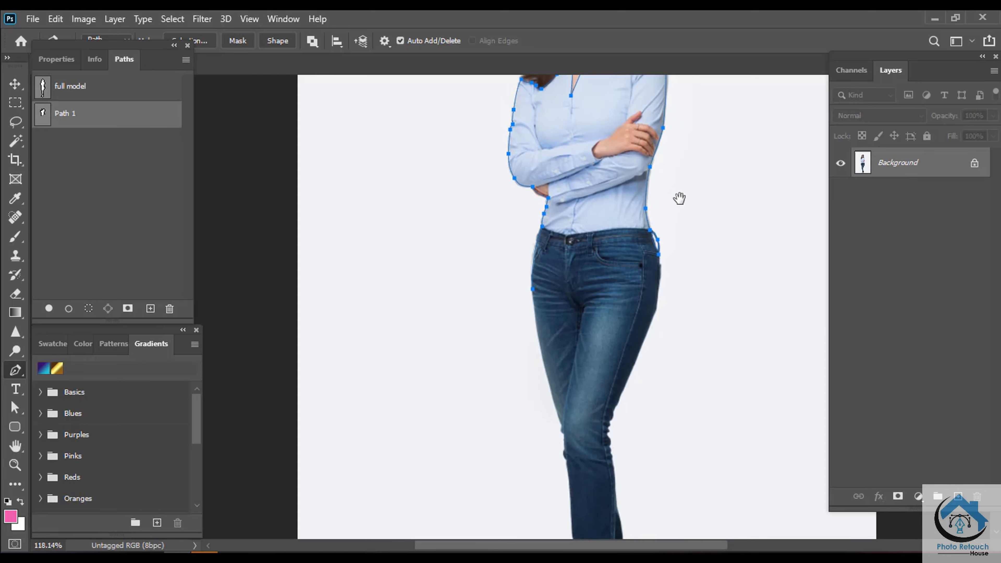
Reroute the shirt path along the lower cuff so that the hand tucked under the elbow is excluded.
scroll(680, 197, "up", 2)
left_click_drag(667, 141, 664, 342)
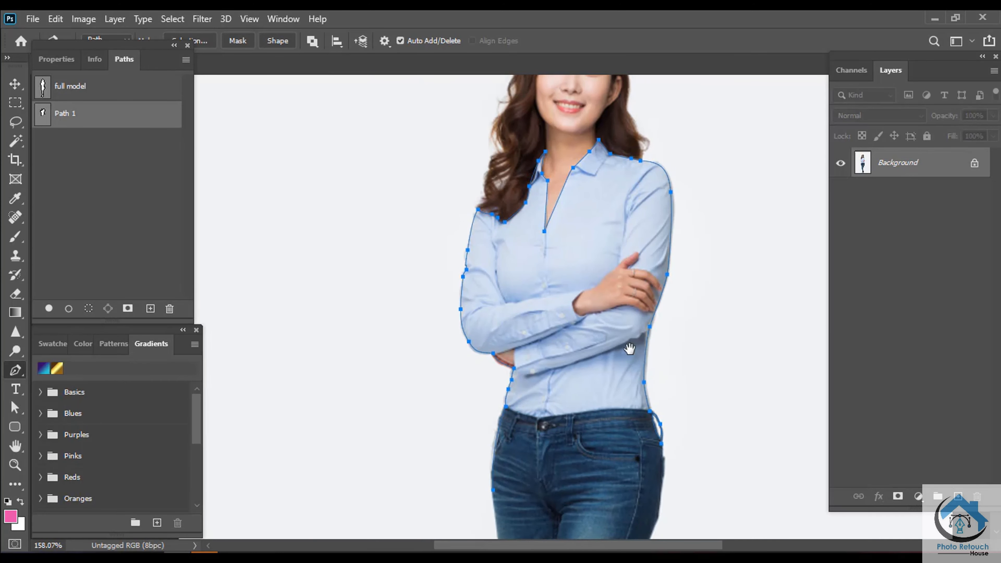
scroll(593, 380, "up", 5)
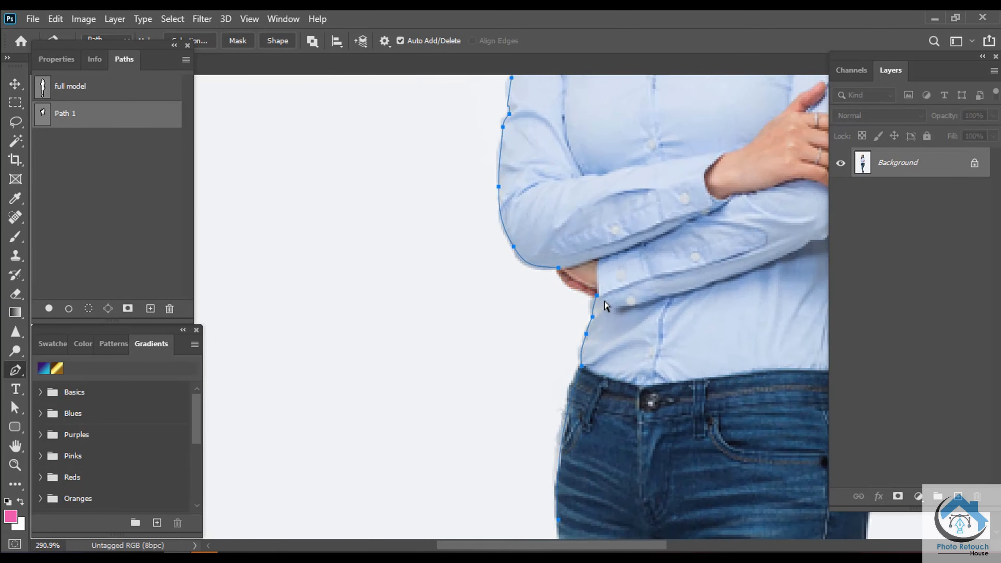
left_click(602, 259)
scroll(666, 258, "down", 4)
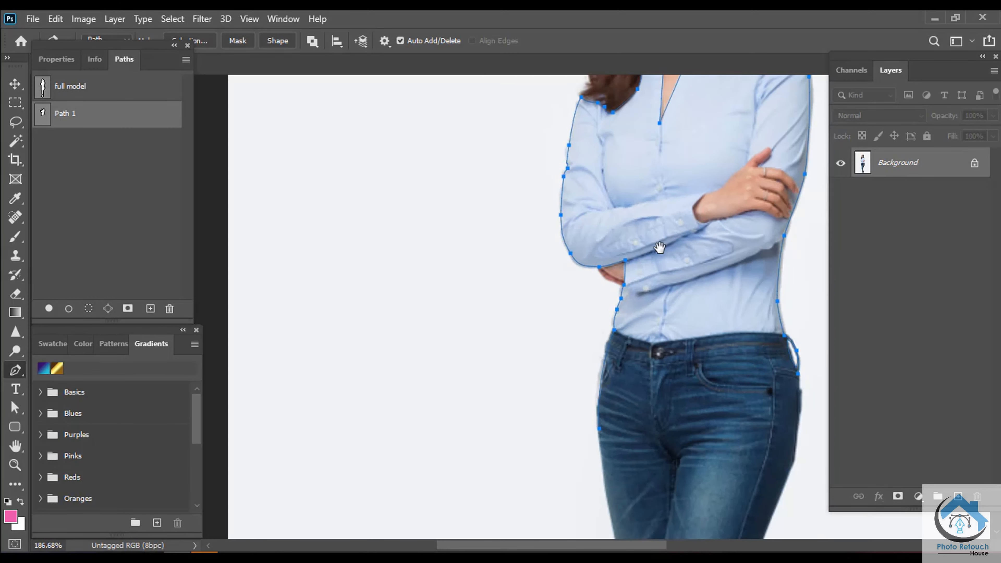
Start a subpath at the upper cuff and trace it under the visible hand and around the fingertips.
left_click_drag(660, 251, 452, 386)
left_click_drag(597, 295, 600, 278)
left_click_drag(503, 357, 502, 266)
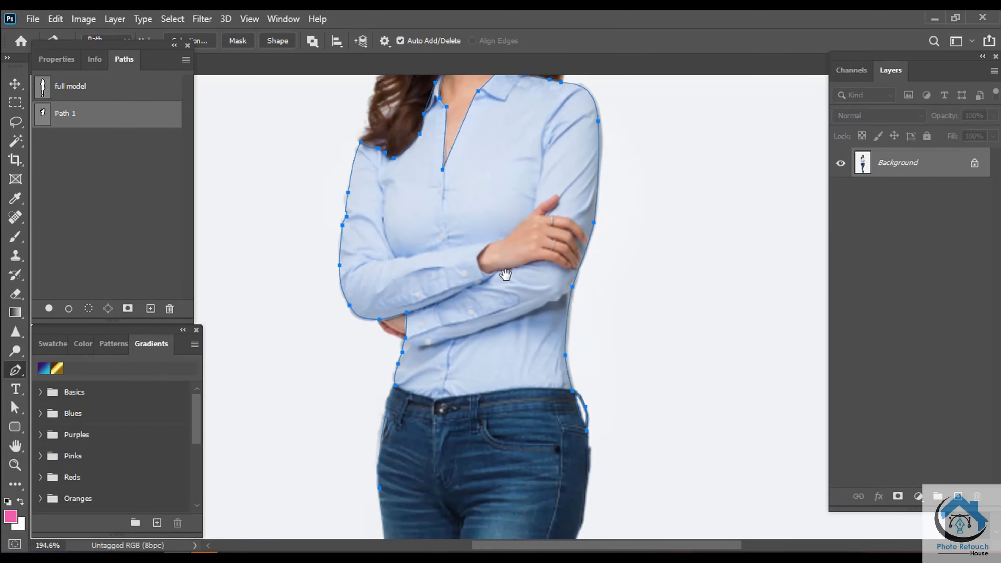
scroll(501, 266, "up", 3)
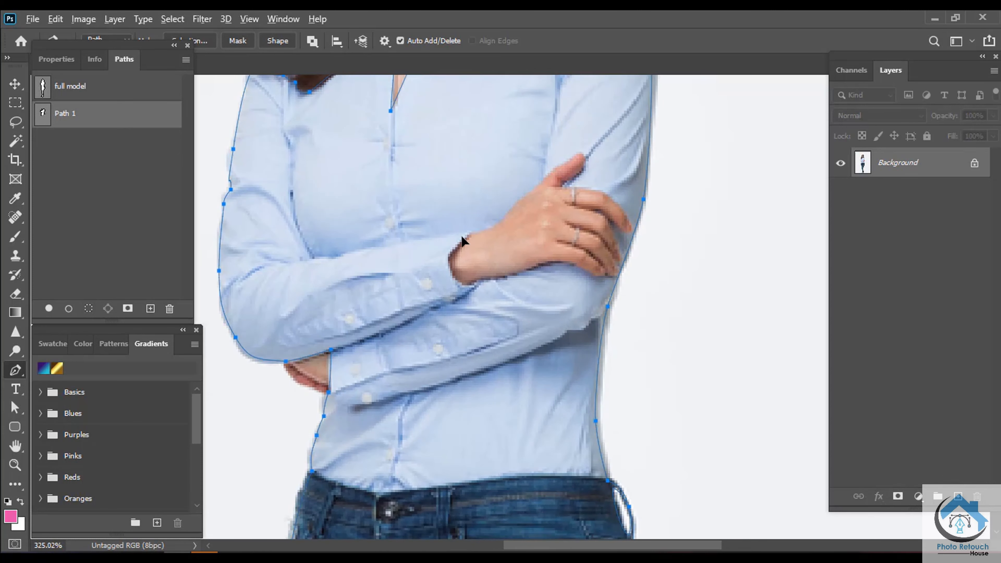
left_click(449, 250)
left_click_drag(476, 281, 543, 265)
scroll(576, 272, "up", 1)
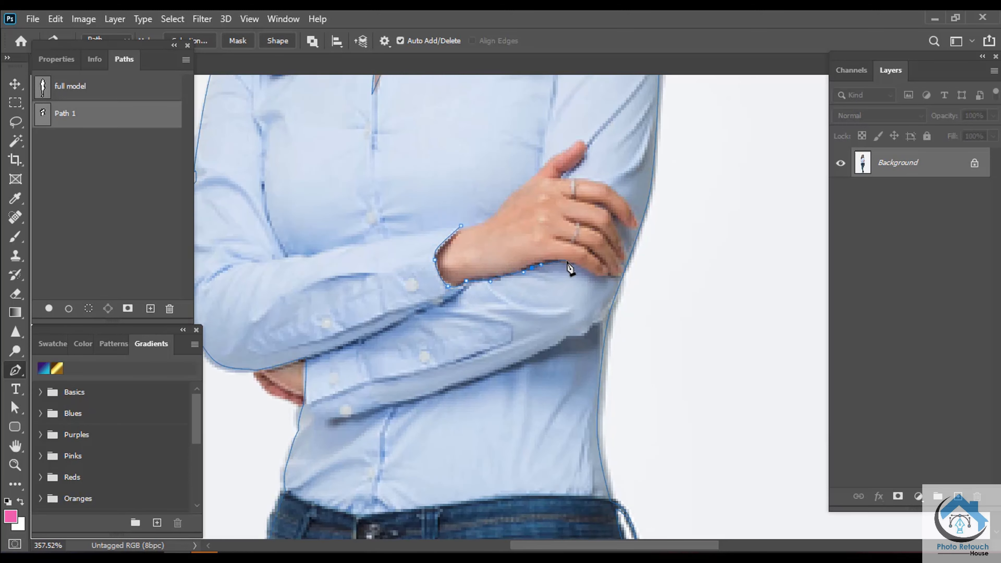
left_click_drag(598, 278, 630, 238)
scroll(613, 283, "up", 3)
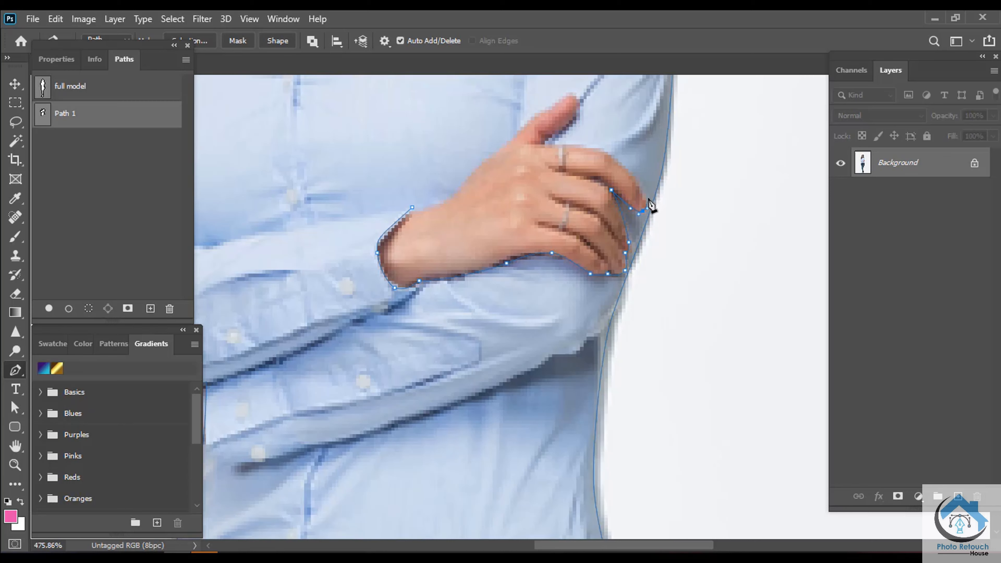
Trace over the top finger, the thumb and the back of the hand, and close the subpath at the cuff.
key("ctrl+z")
left_click_drag(581, 139, 500, 144)
left_click(520, 128)
key("ctrl+z")
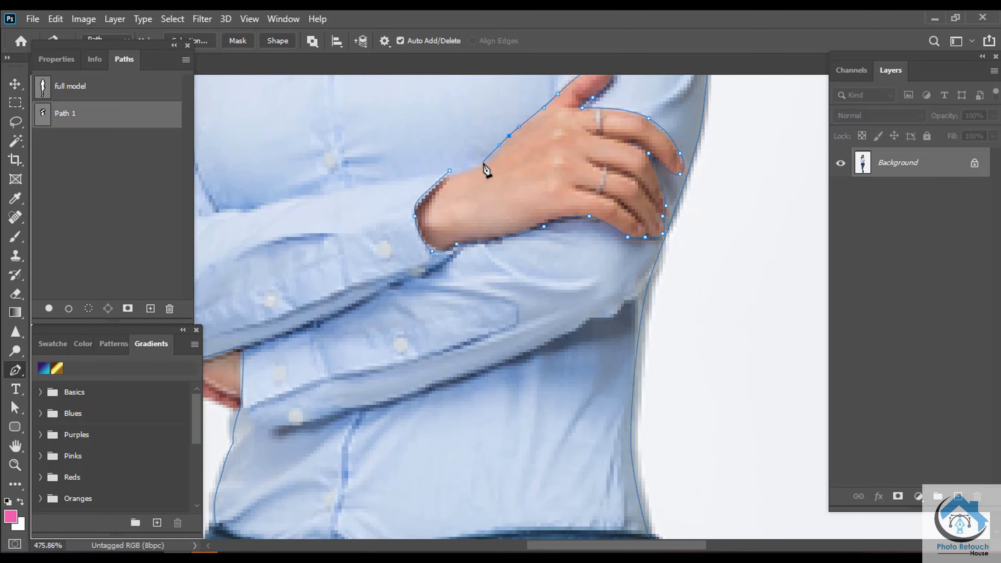
left_click(449, 171)
Adjust the hand subpath's curve so it follows the cuff opening at the wrist.
left_click(476, 192, "alt")
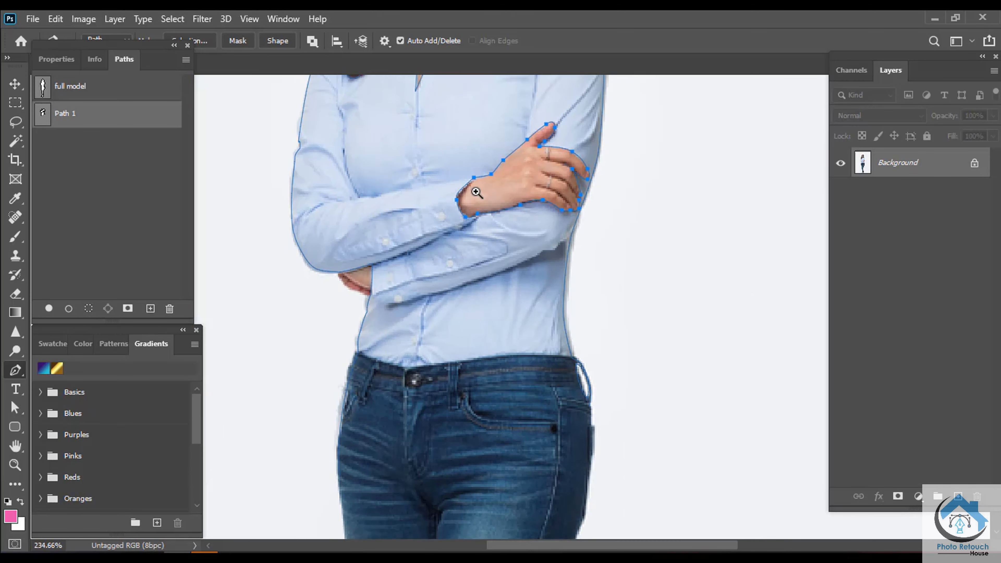
left_click(449, 194, "ctrl")
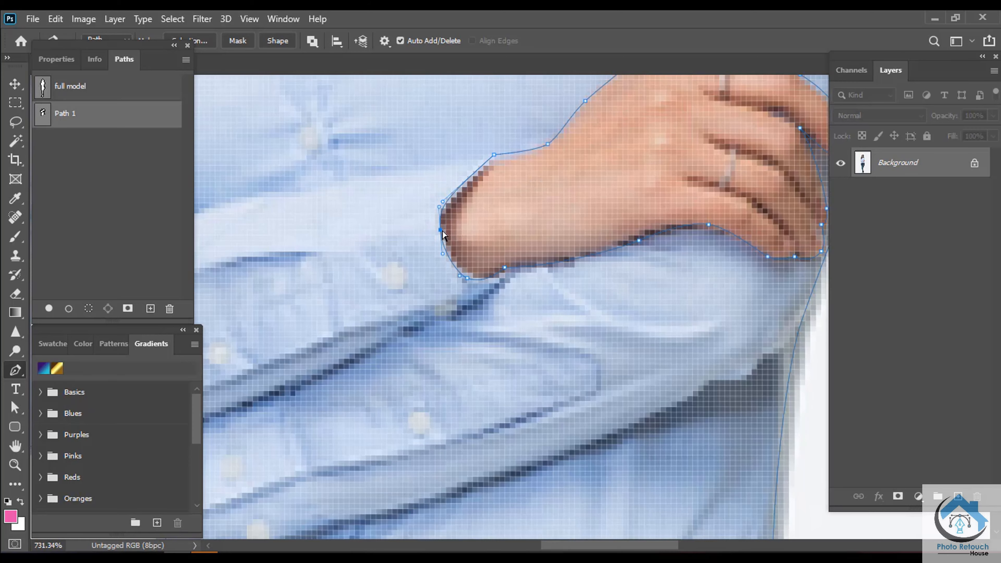
left_click_drag(443, 203, 446, 201)
left_click_drag(549, 218, 423, 231)
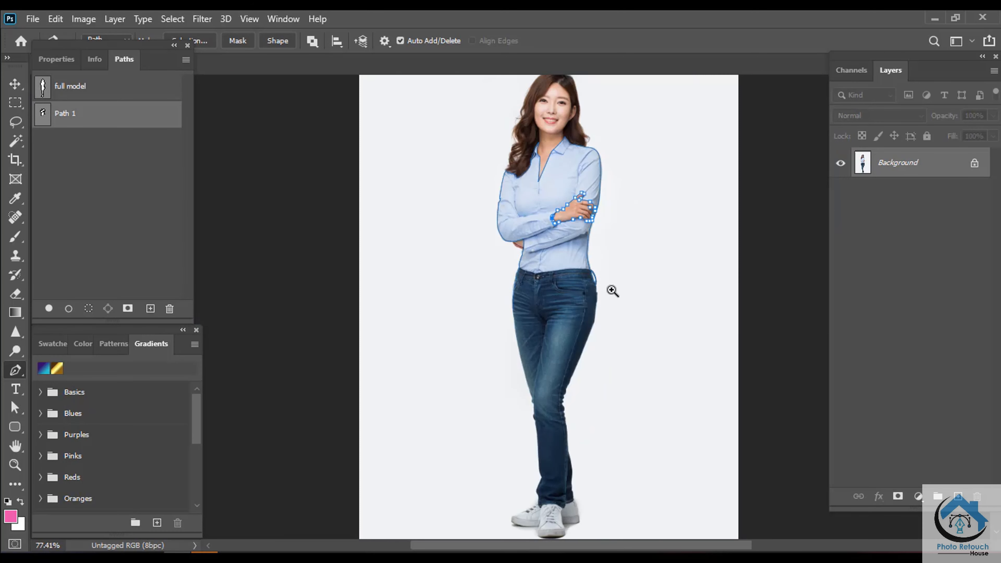
Trace the shirt's bottom edge along the jeans waistband from the belt loop side to the waist button.
left_click_drag(613, 291, 671, 290)
scroll(591, 254, "down", 3)
scroll(631, 247, "up", 4)
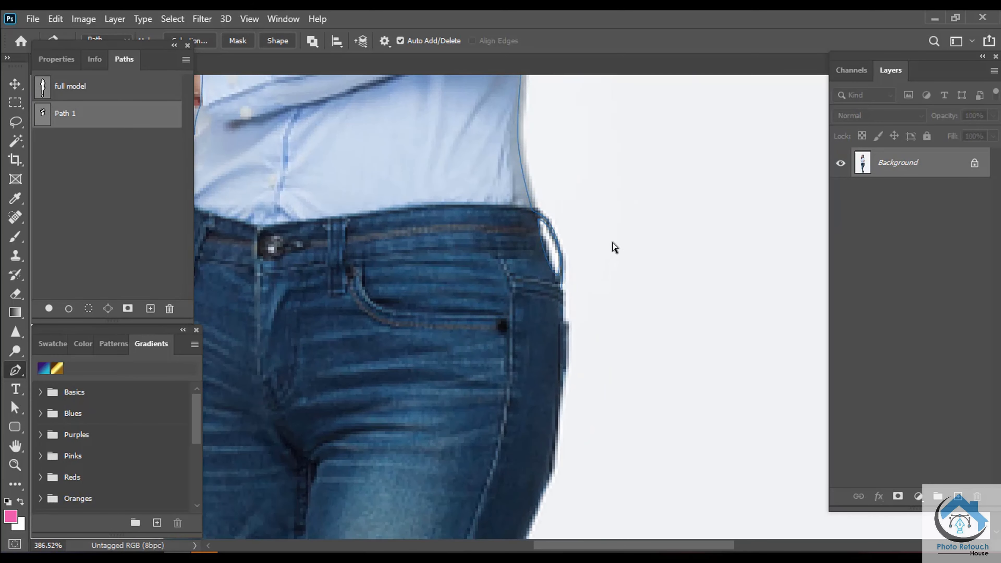
key("ctrl+z")
left_click_drag(381, 211, 476, 224)
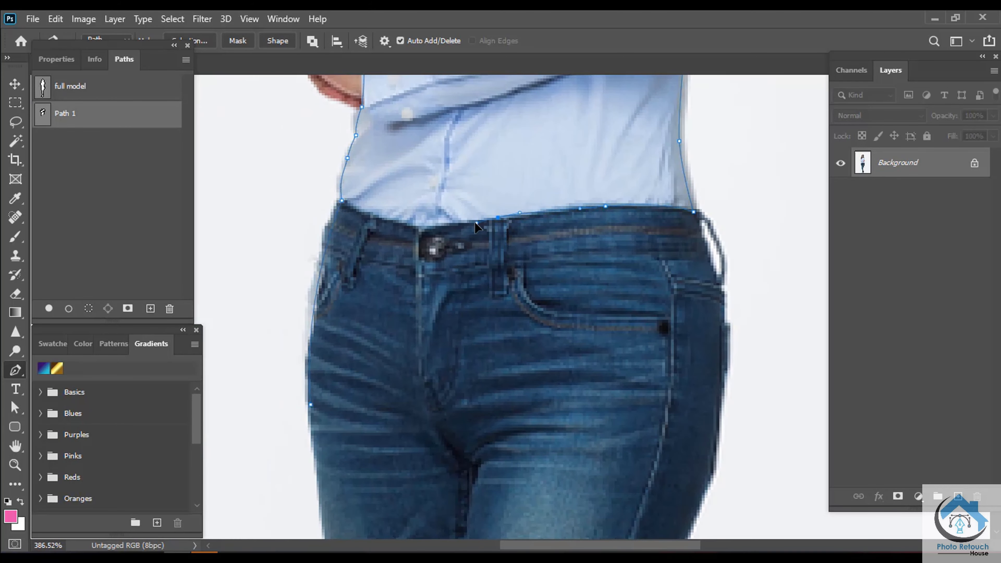
left_click(425, 230)
Delete the leftover anchor on the jeans and close the shirt path along the rest of the waistband.
left_click_drag(384, 388, 276, 423)
key("Delete")
left_click(370, 218)
left_click_drag(641, 291, 584, 296)
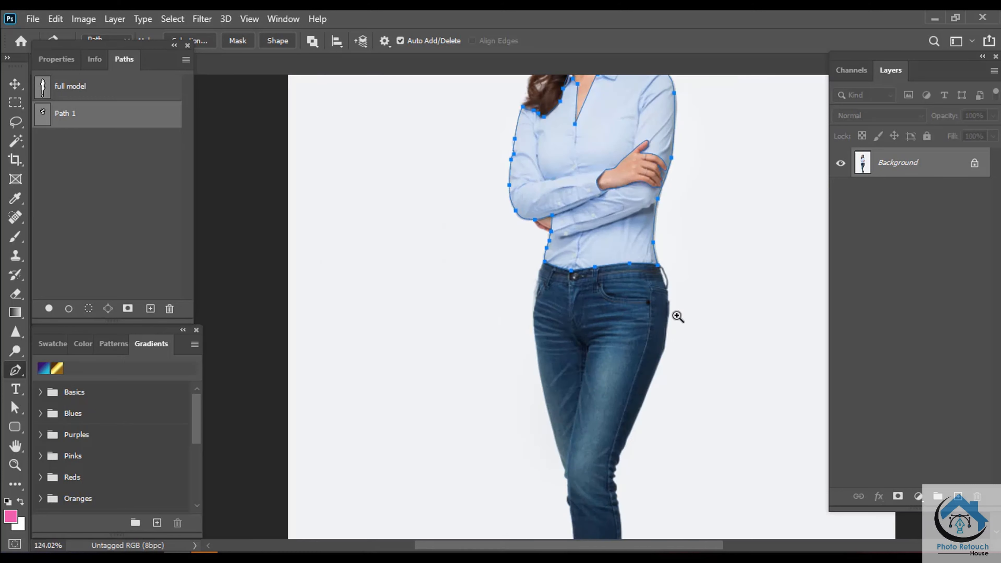
Load the shirt path as a selection, check the cutout in Quick Mask mode, and deselect it.
scroll(639, 296, "up", 3)
key("ctrl+Return")
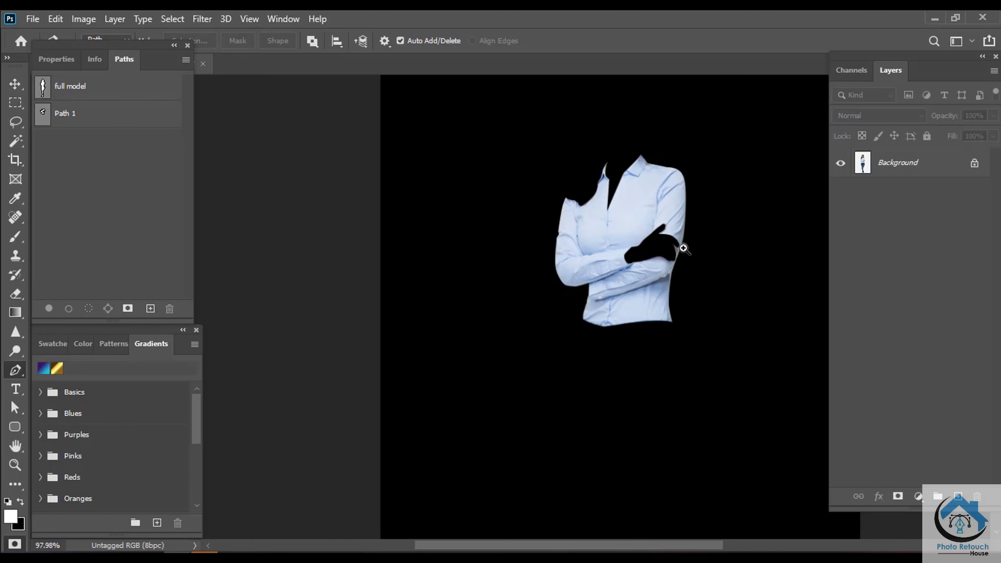
scroll(742, 248, "up", 4)
scroll(742, 248, "down", 4)
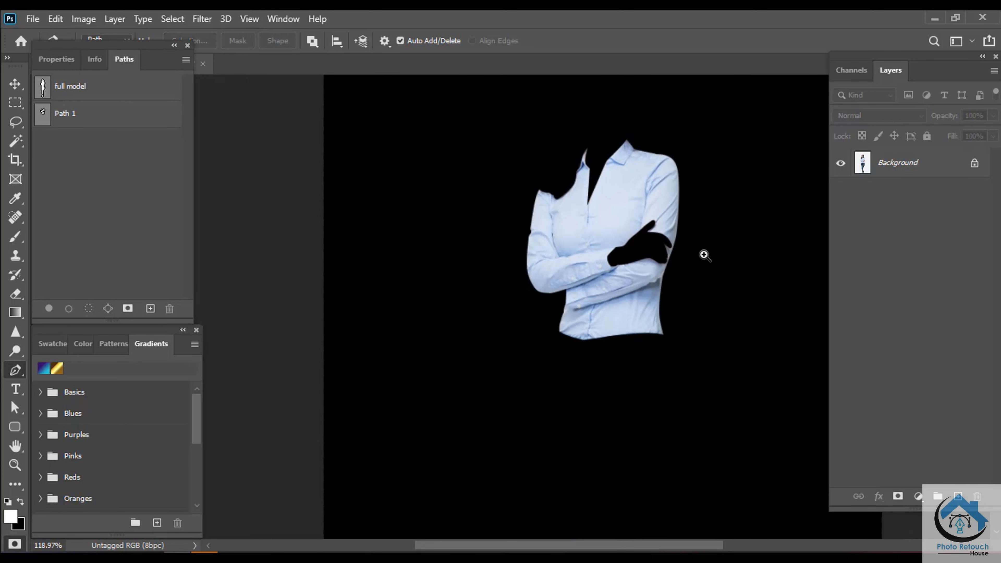
key("q")
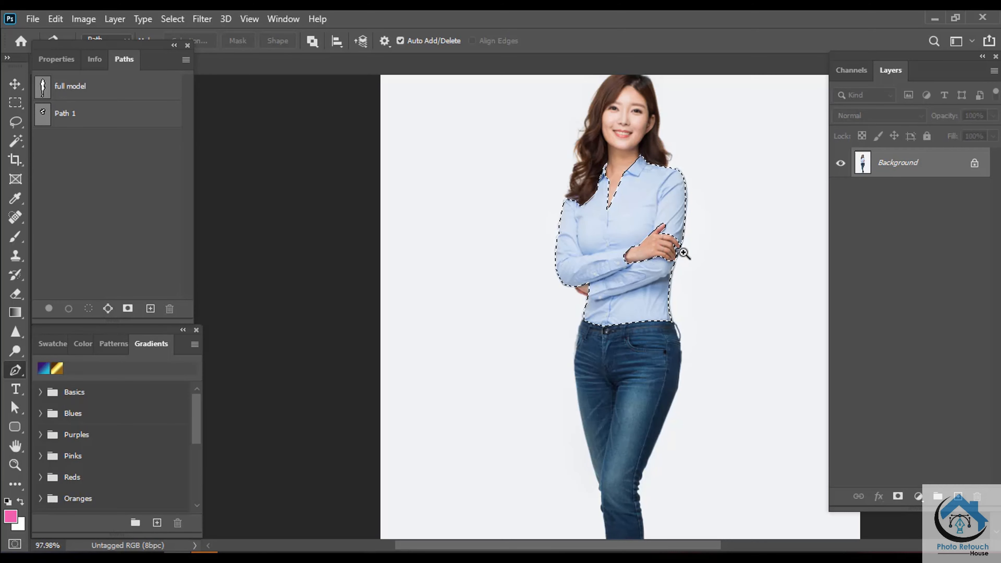
scroll(677, 281, "up", 5)
key("q")
key("q")
scroll(670, 269, "down", 3)
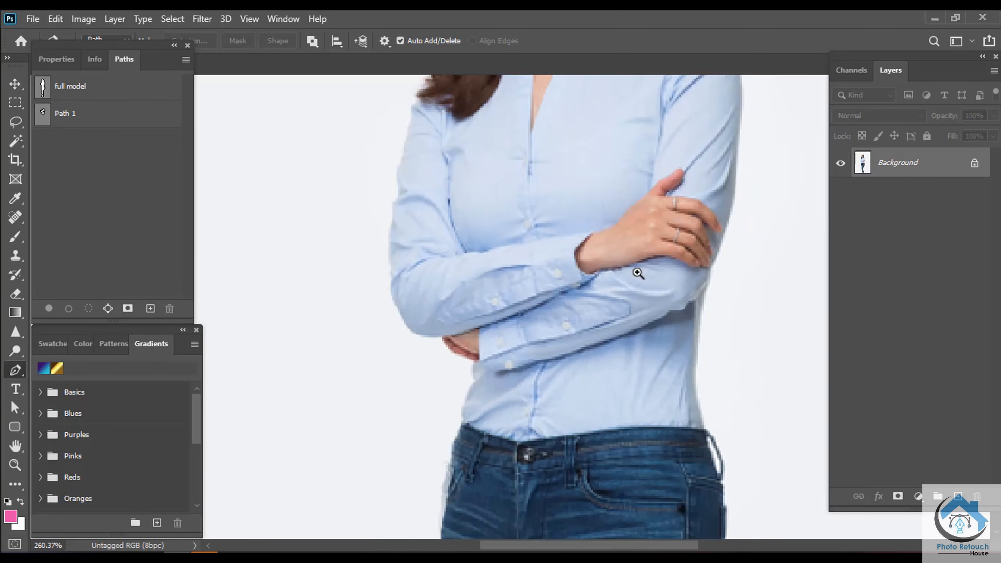
key("ctrl+d")
Rename the new path as shirt.
left_click(64, 114)
double_click(64, 114)
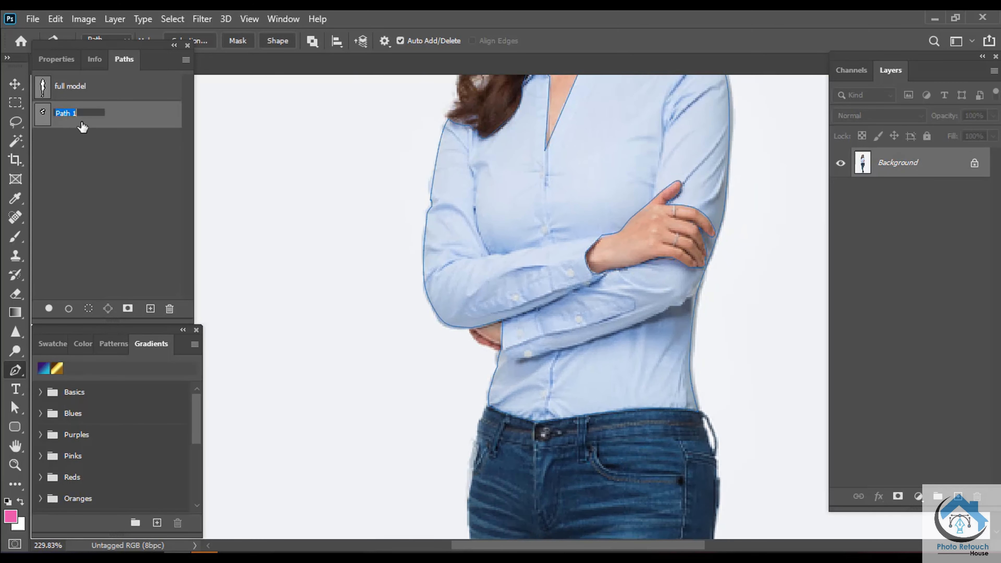
key("Return")
Copy the waistline section of the shirt path and paste it into a new path.
scroll(584, 350, "down", 3)
left_click_drag(640, 362, 609, 283)
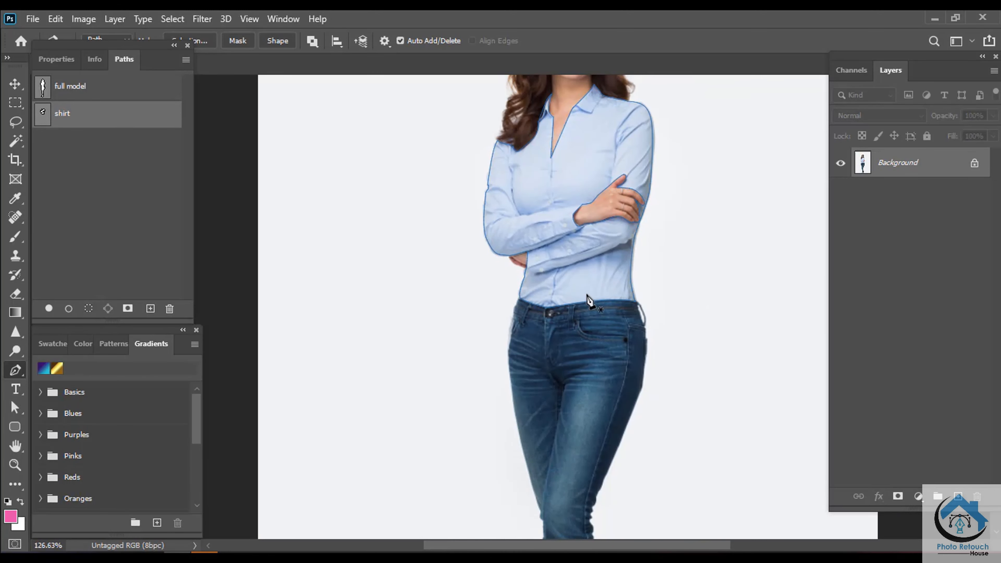
left_click_drag(506, 295, 653, 322)
left_click(150, 308)
key("ctrl+v")
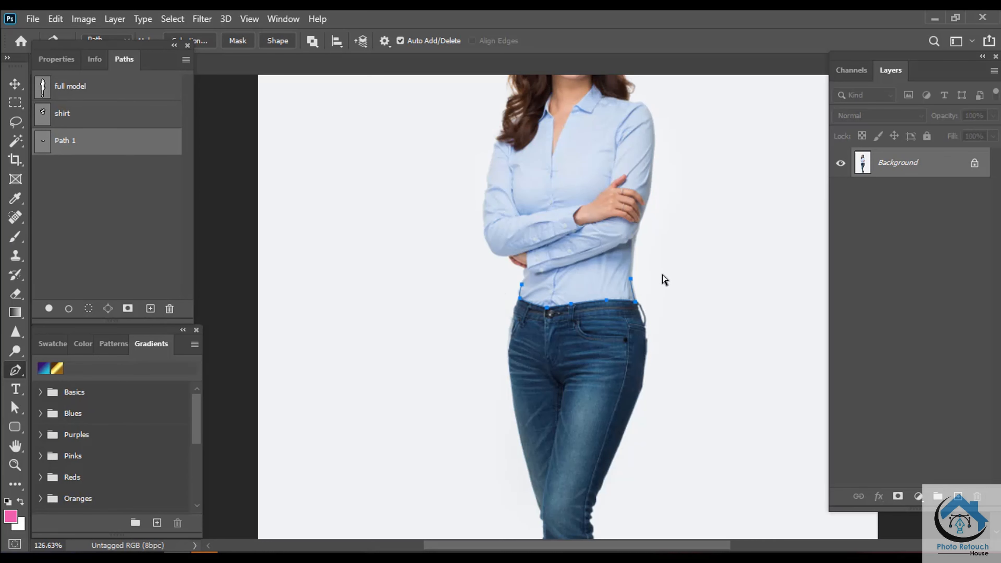
Delete the copied shirt side anchors above both ends of the waistline.
left_click_drag(663, 275, 626, 299)
key("Delete")
left_click_drag(490, 267, 531, 289)
key("Delete")
Copy the leg section of the full model path and paste it into the waistline path.
left_click(82, 89)
scroll(726, 320, "down", 3)
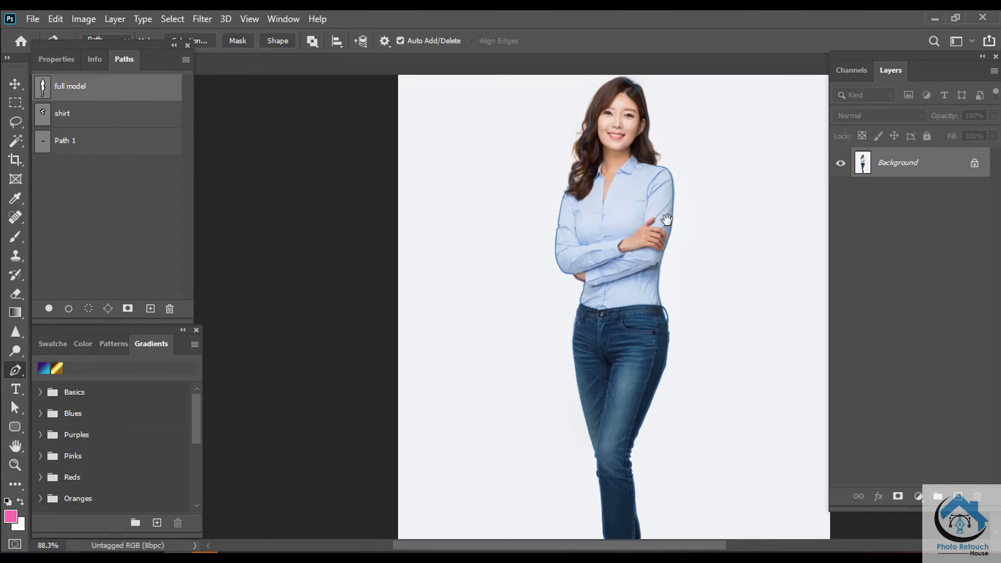
scroll(677, 264, "down", 3)
left_click_drag(688, 194, 492, 478)
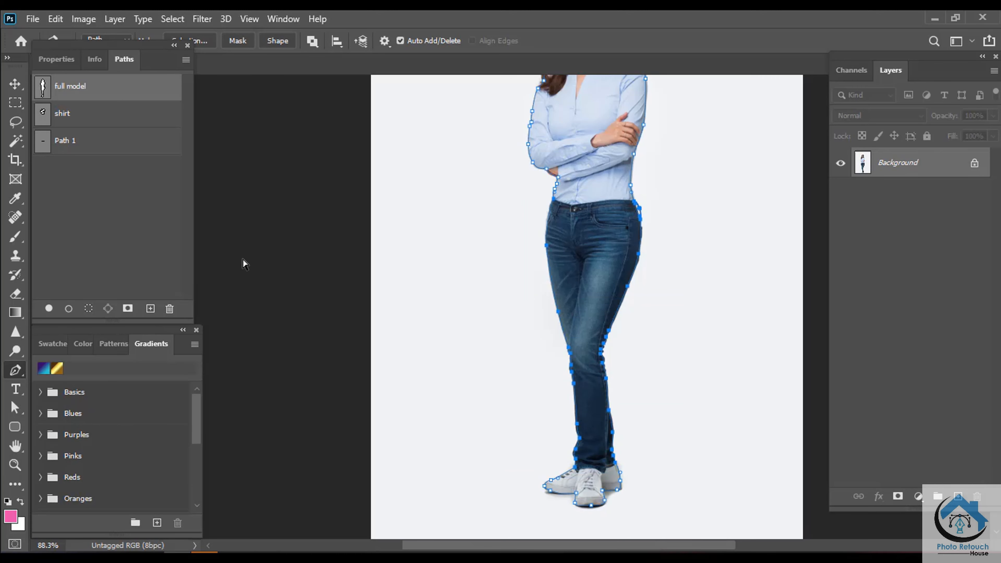
left_click(93, 149)
key("ctrl+v")
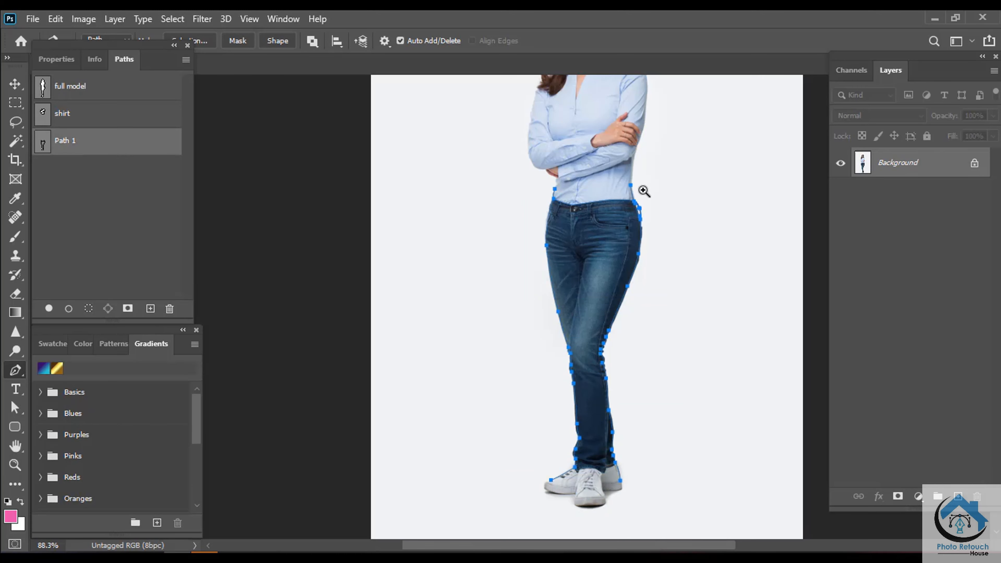
Delete the pasted anchors above the waist and join the leg outline to the waistline beside the belt loop.
left_click(644, 192, "ctrl")
left_click_drag(630, 136, 557, 190)
key("Delete")
scroll(602, 288, "up", 1)
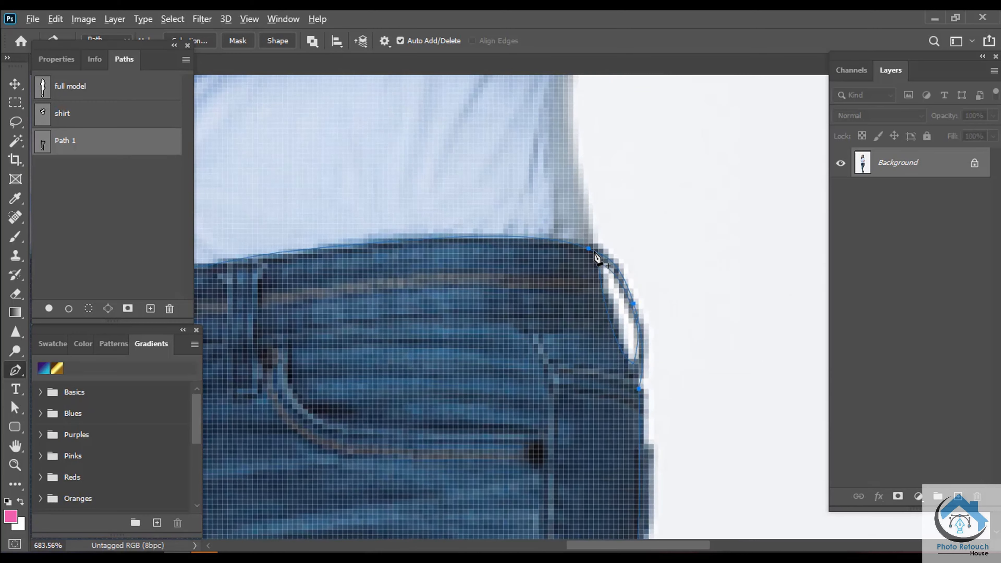
left_click(590, 249)
scroll(693, 222, "down", 4)
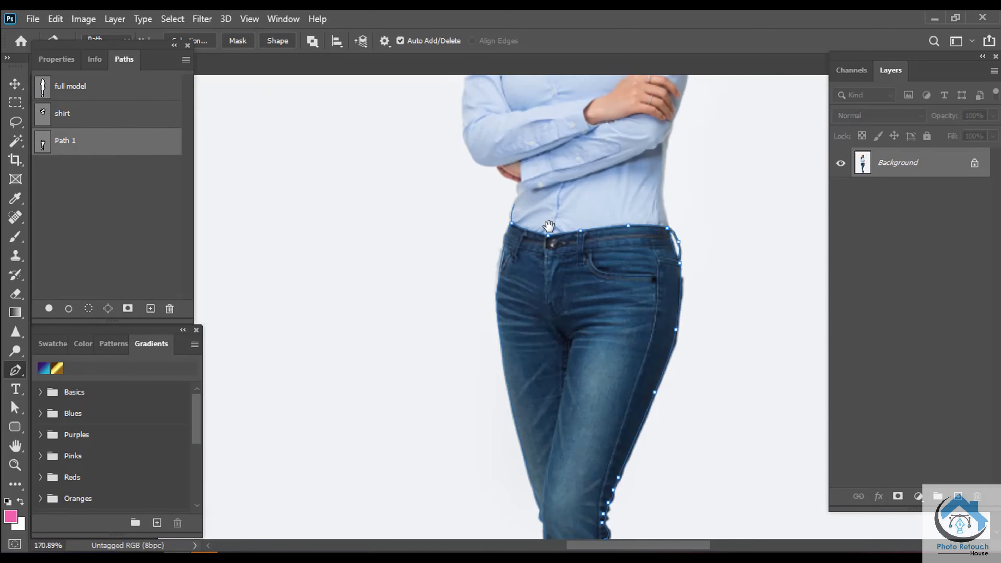
Join the other leg outline to the waistline at the opposite hip.
left_click_drag(548, 230, 679, 238)
scroll(657, 217, "up", 4)
left_click_drag(643, 162, 576, 203)
key("ctrl+z")
left_click(598, 232)
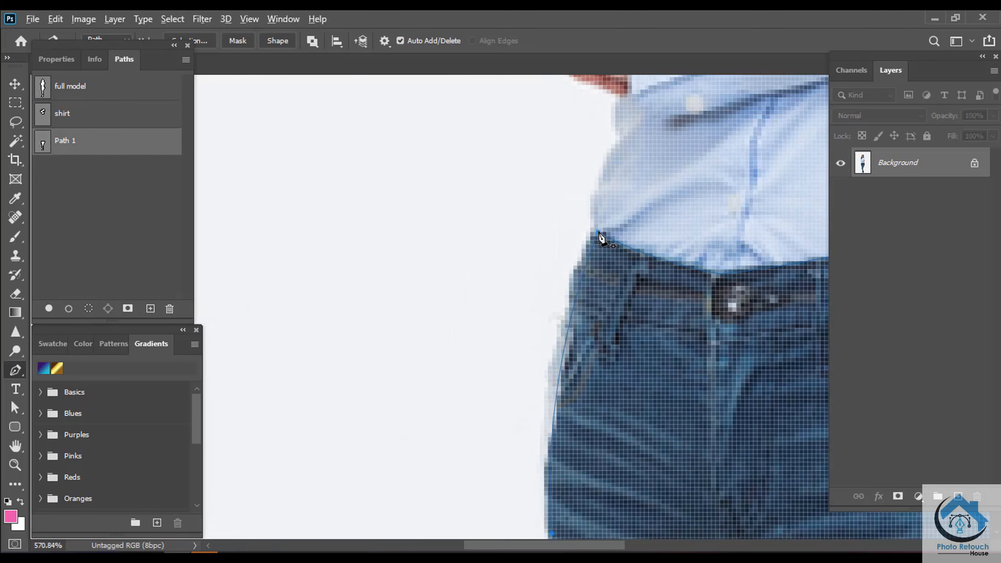
left_click(544, 207)
left_click(599, 232)
left_click_drag(514, 181, 557, 220)
left_click(544, 207)
scroll(702, 276, "down", 5)
Delete the copied shoe anchors below the jeans hem on both sides.
left_click_drag(700, 340, 570, 231)
left_click_drag(658, 396, 662, 270)
left_click_drag(644, 342, 814, 331)
left_click_drag(694, 267, 604, 344)
key("Delete")
left_click_drag(509, 360, 675, 412)
left_click_drag(264, 331, 299, 385)
key("Delete")
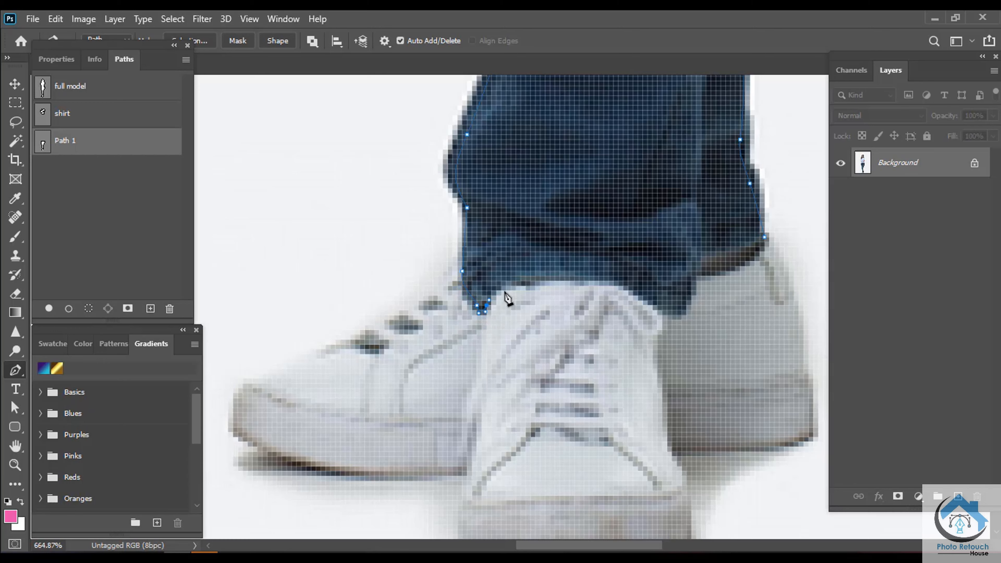
key("Delete")
Trace the jeans hem across the tops of the shoes and close the jeans path.
left_click(462, 290)
left_click_drag(477, 315, 622, 283)
left_click_drag(768, 237, 631, 276)
left_click_drag(653, 295, 507, 412)
left_click_drag(620, 284, 589, 390)
Check the jeans cutout as a selection in Quick Mask mode and rename the path as pant.
key("ctrl+Return")
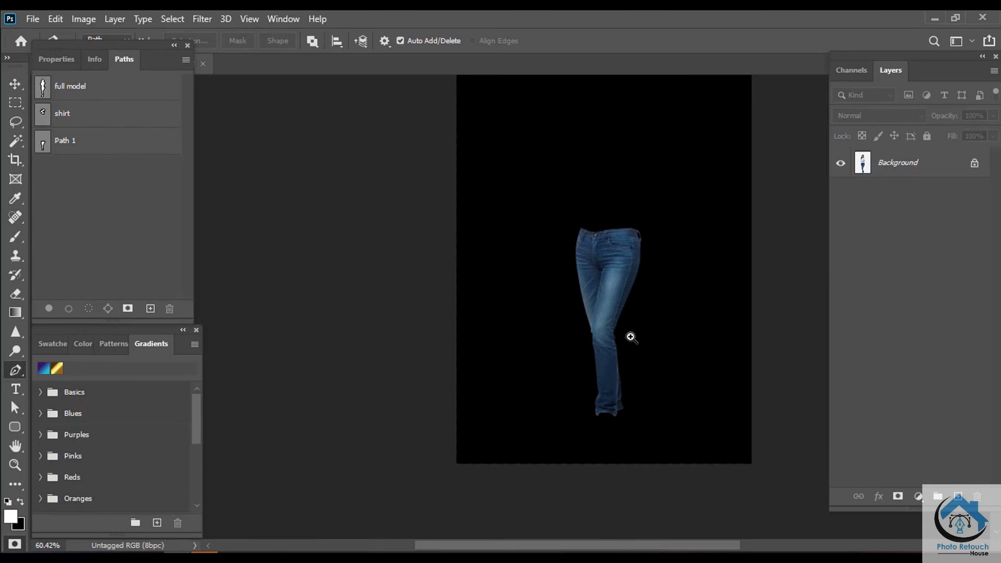
scroll(607, 308, "up", 3)
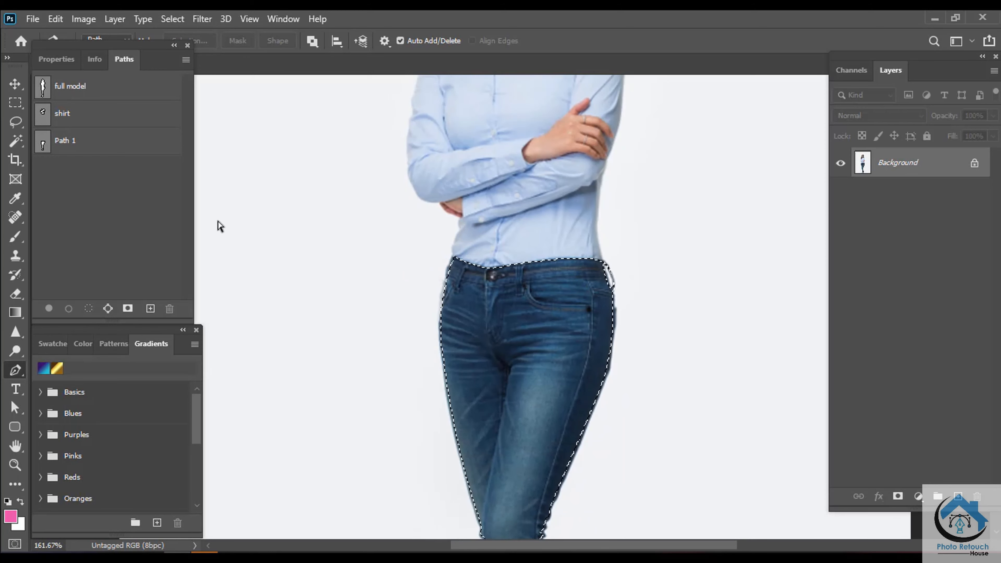
double_click(61, 143)
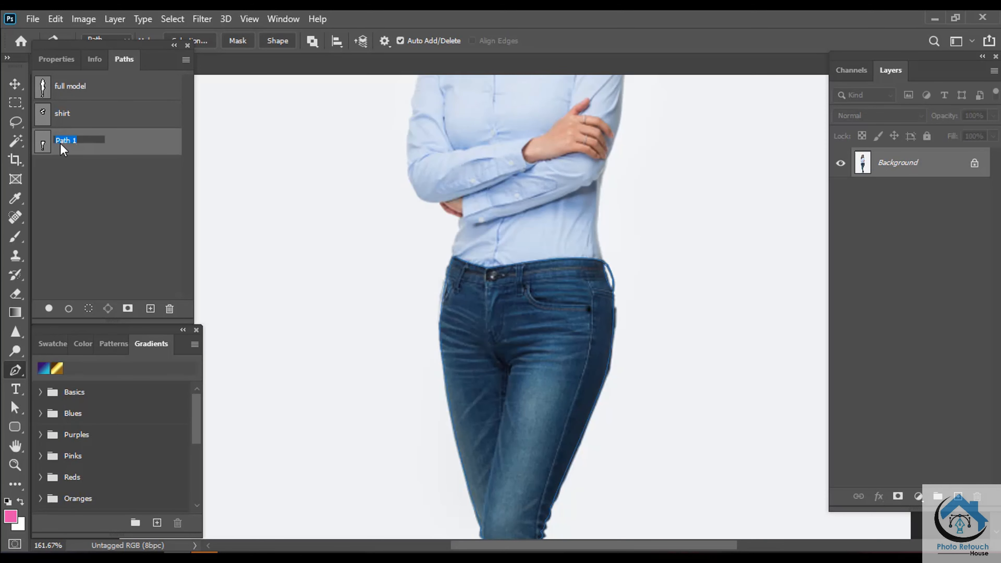
key("Return")
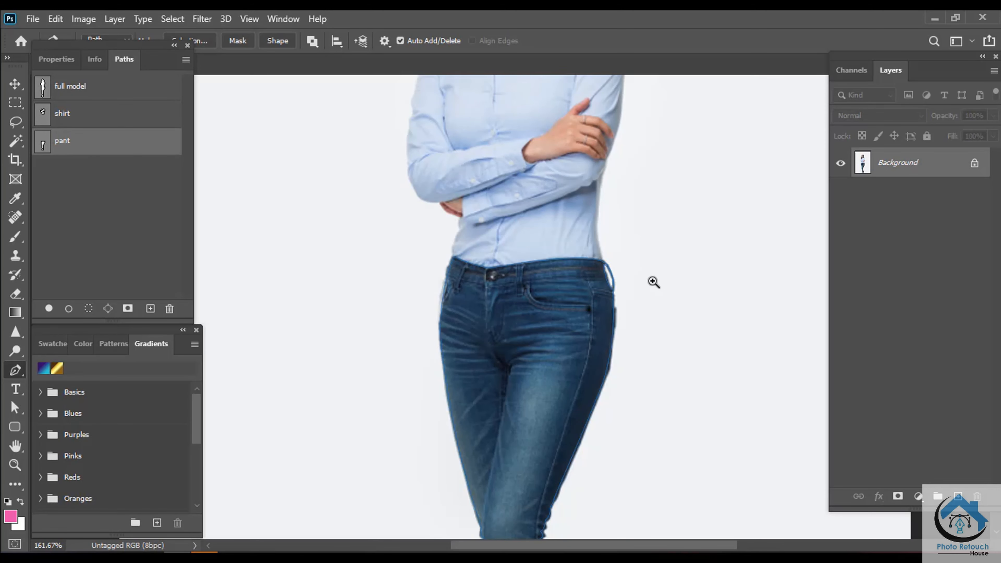
scroll(615, 251, "down", 5)
scroll(592, 454, "up", 4)
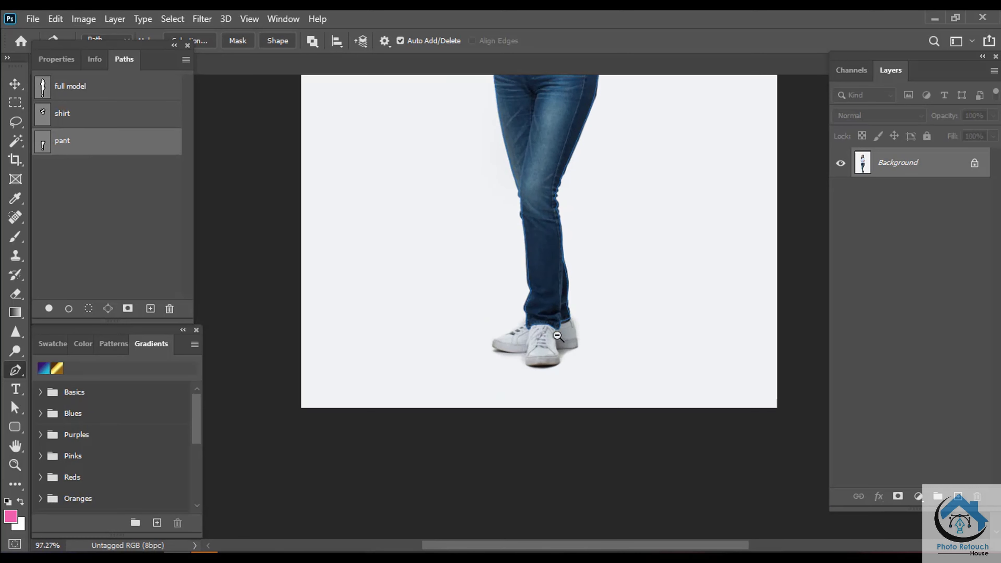
Copy the jeans hem section of the pant path into a new path and delete its surplus anchors above the hem.
scroll(535, 345, "up", 5)
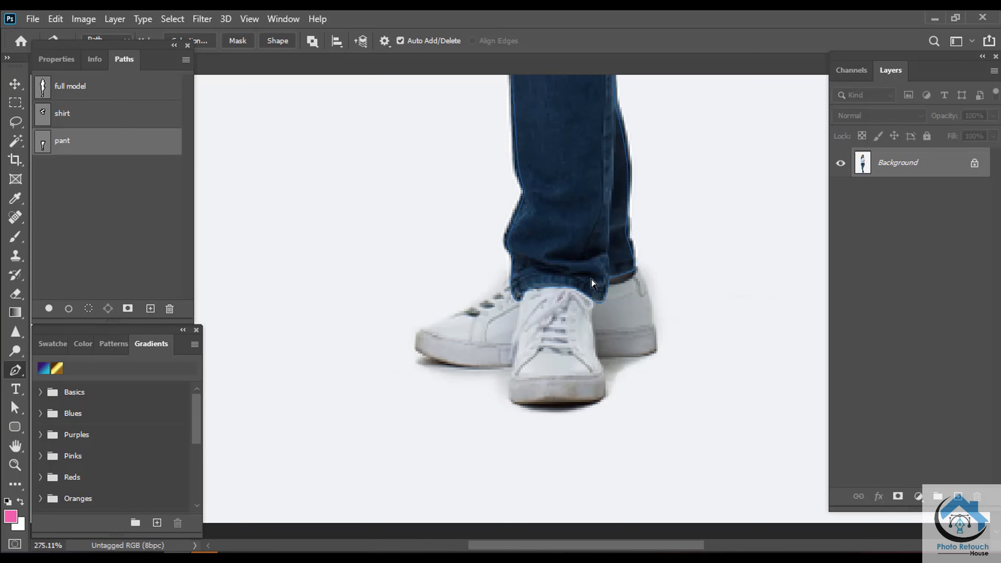
left_click_drag(488, 258, 686, 356)
left_click(96, 265)
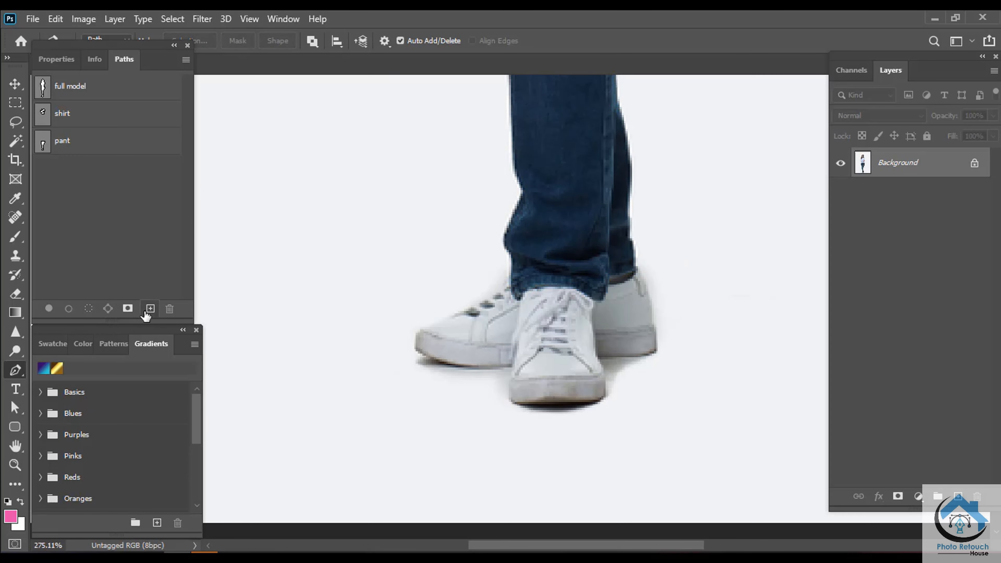
left_click(150, 308)
key("ctrl+v")
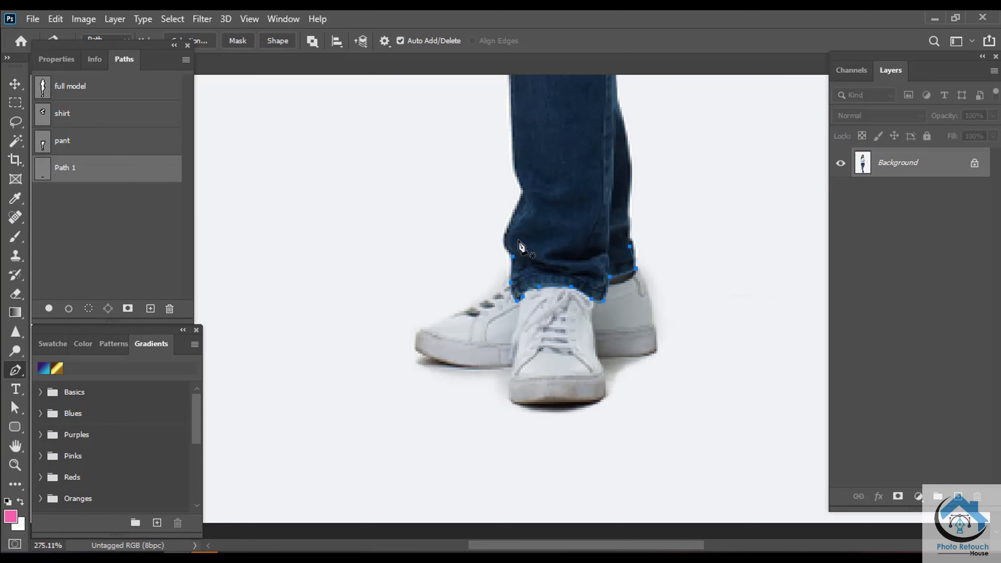
left_click_drag(626, 256, 625, 256)
key("Delete")
Copy the shoe outline anchors from the full model path into the new path.
left_click(68, 93)
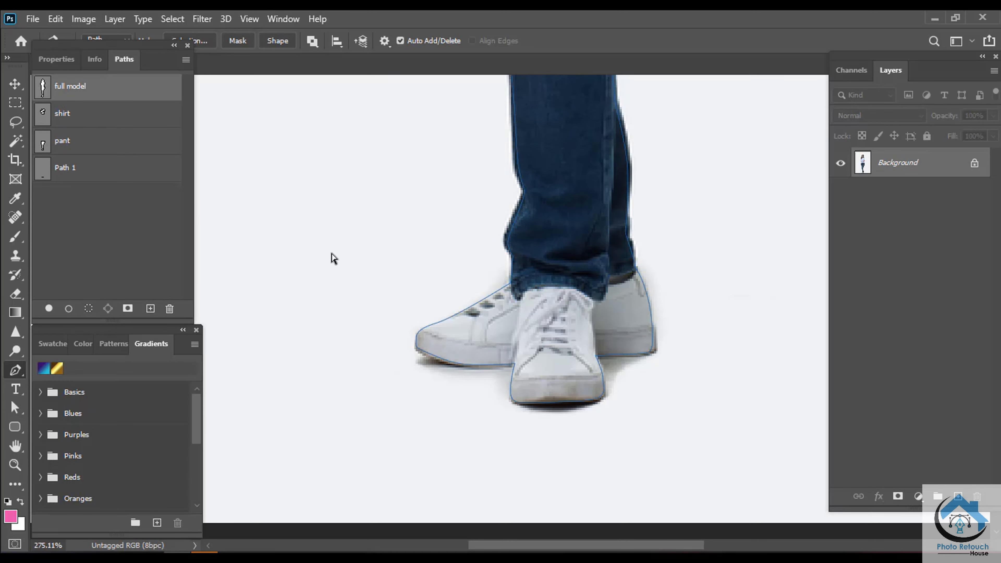
left_click_drag(325, 255, 683, 429)
left_click(88, 169)
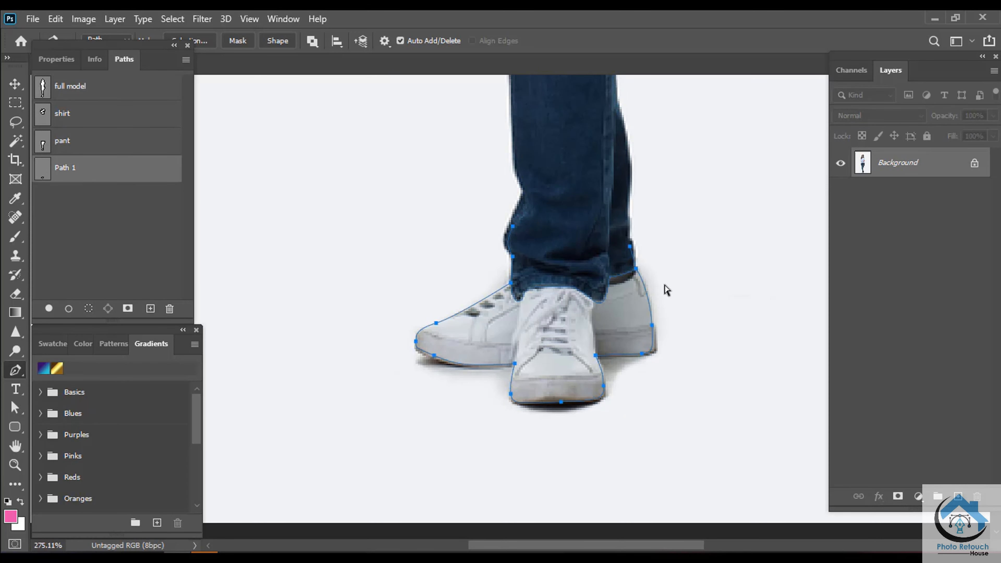
Delete the leftover trouser leg anchors and join the shoe outline to the hem line on both sides.
left_click_drag(491, 216, 453, 270)
key("Delete")
scroll(530, 277, "up", 4)
left_click(453, 270)
left_click_drag(597, 291, 445, 336)
left_click_drag(565, 260, 585, 297)
key("Delete")
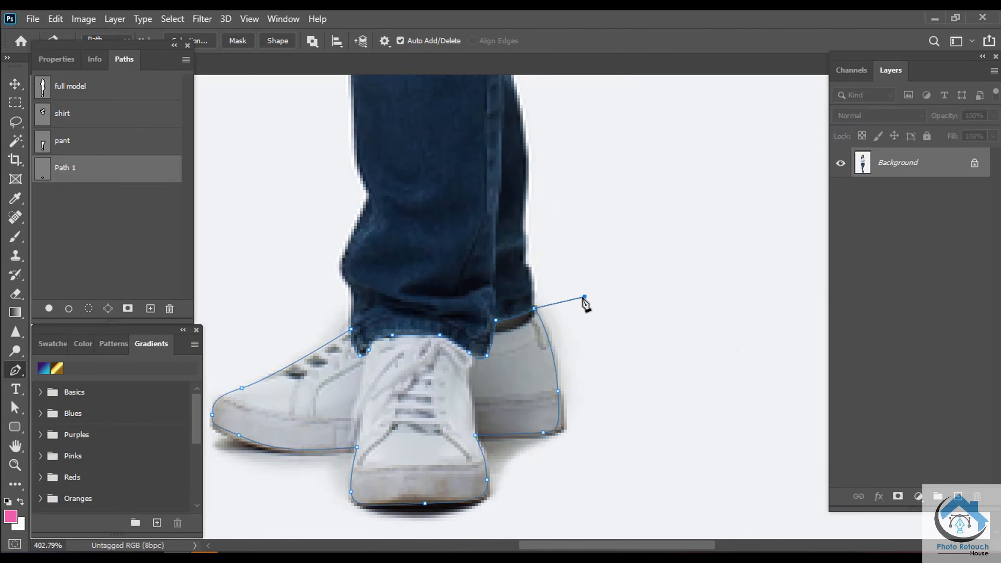
Check the shoes cutout as a selection in Quick Mask mode and rename the path as shoe.
key("ctrl+Return")
key("ctrl+0")
key("q")
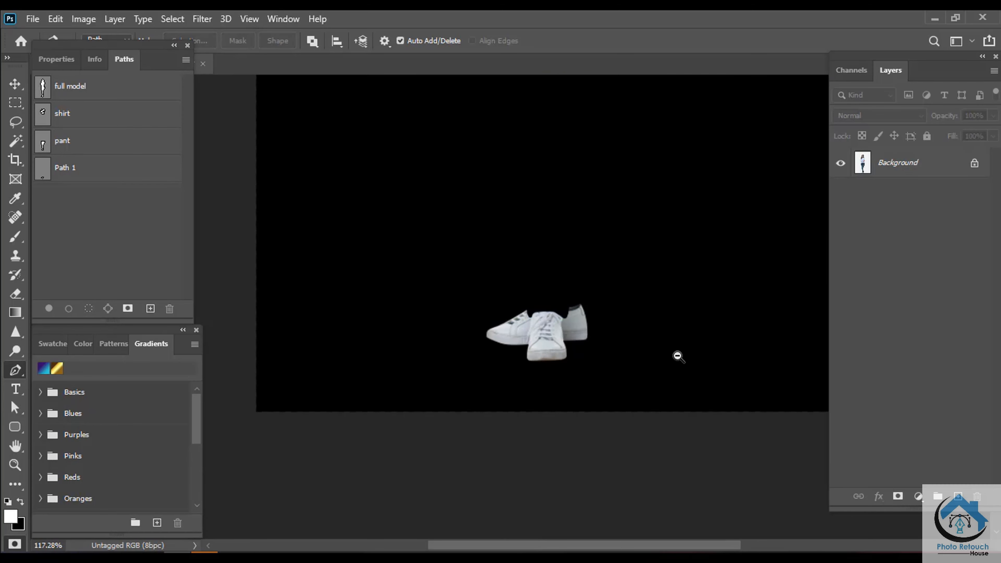
left_click_drag(679, 357, 582, 384)
key("q")
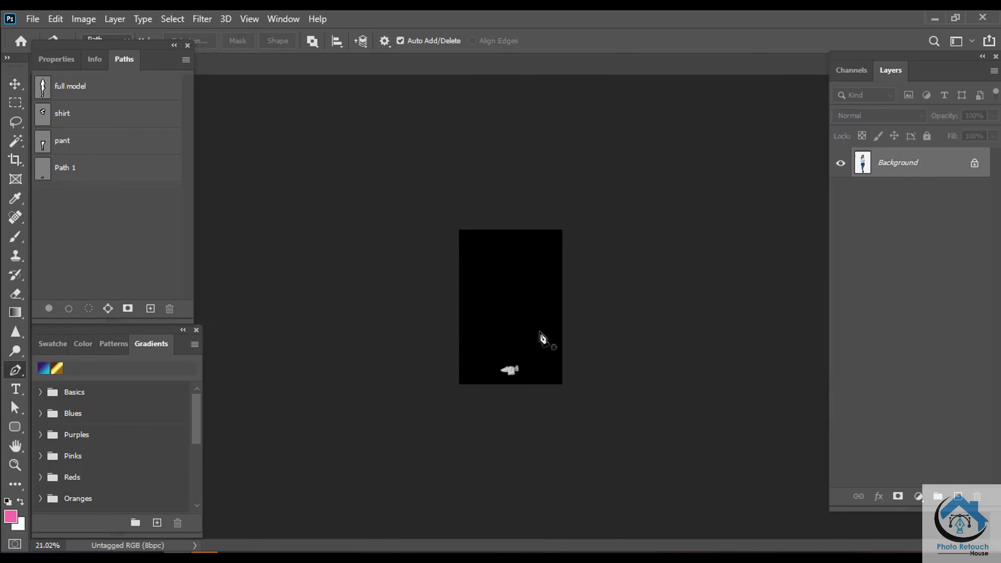
key("ctrl+d")
left_click_drag(593, 347, 610, 349)
double_click(69, 168)
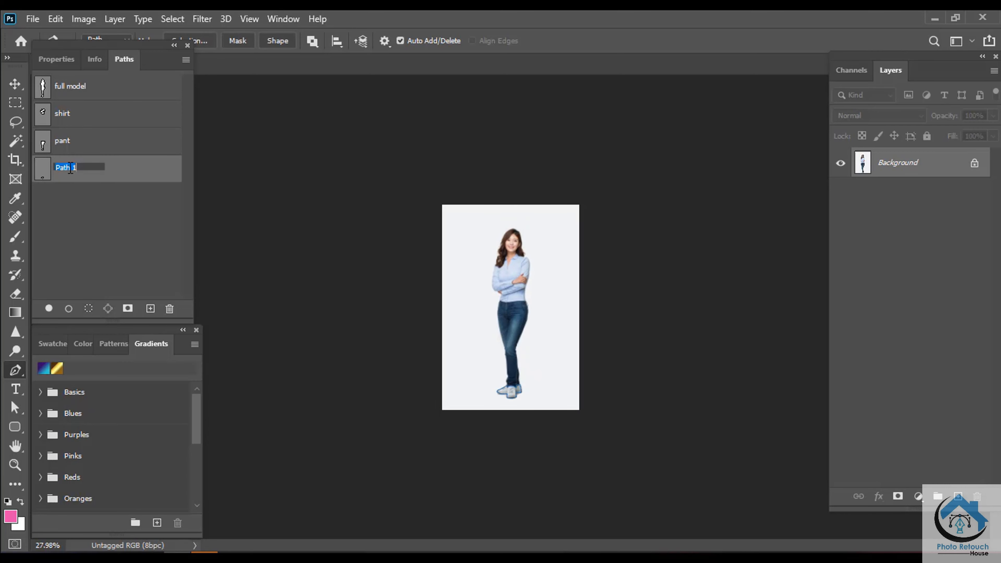
key("Return")
Review the shoe, pant, shirt and full model paths one by one over the whole figure.
left_click_drag(488, 334, 530, 332)
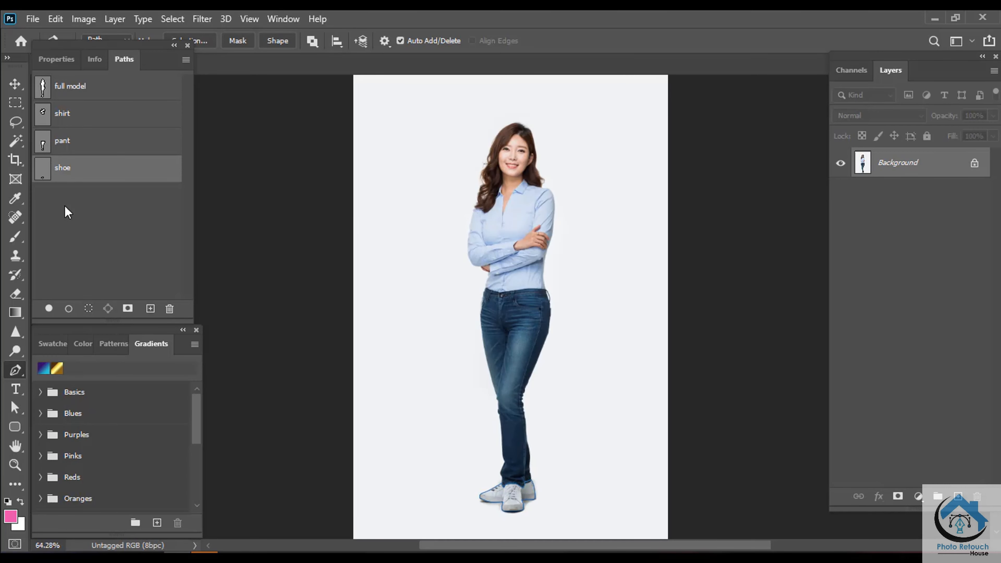
left_click(79, 195)
left_click_drag(489, 403, 554, 384)
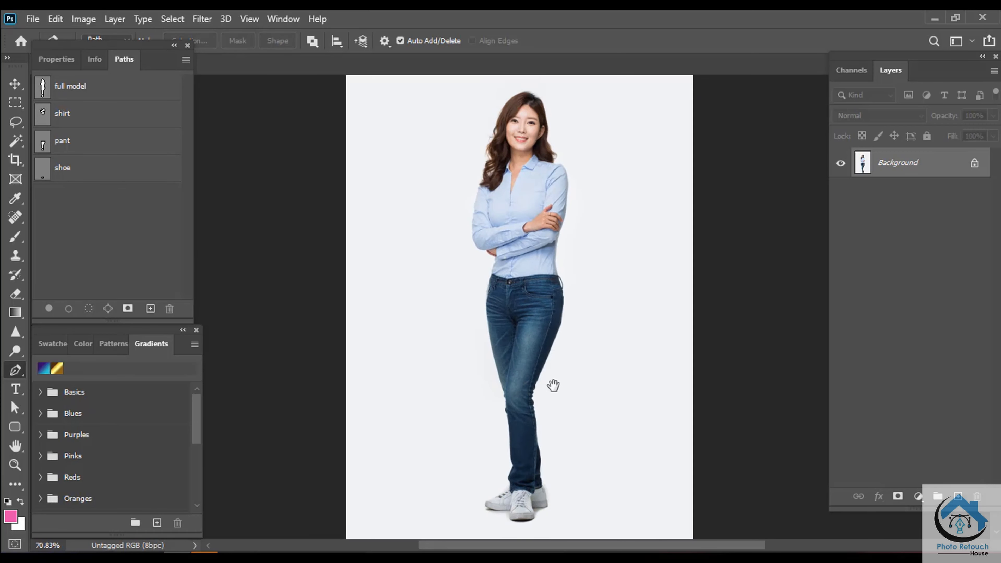
left_click_drag(509, 429, 500, 397)
left_click(97, 168)
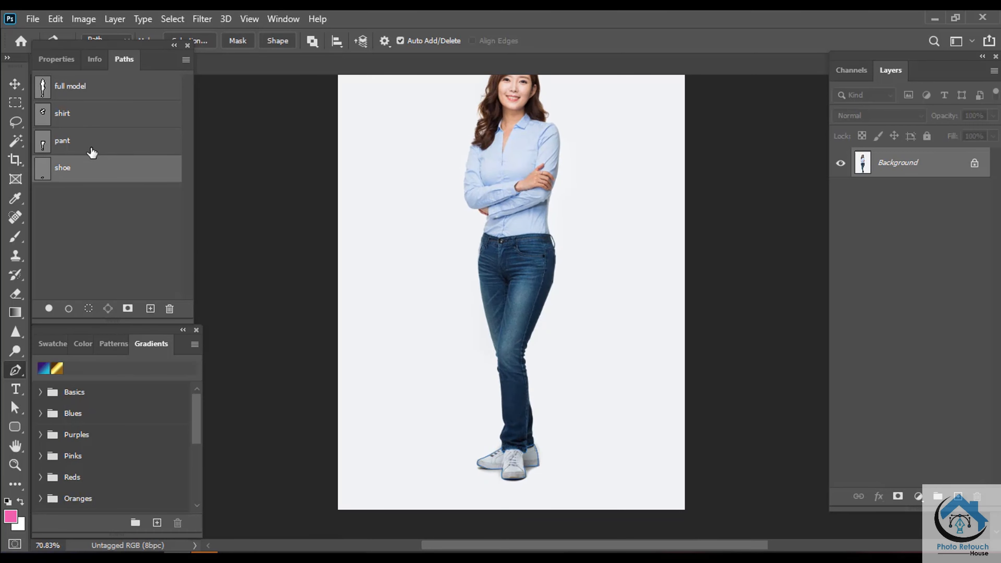
left_click(91, 131)
left_click(92, 123)
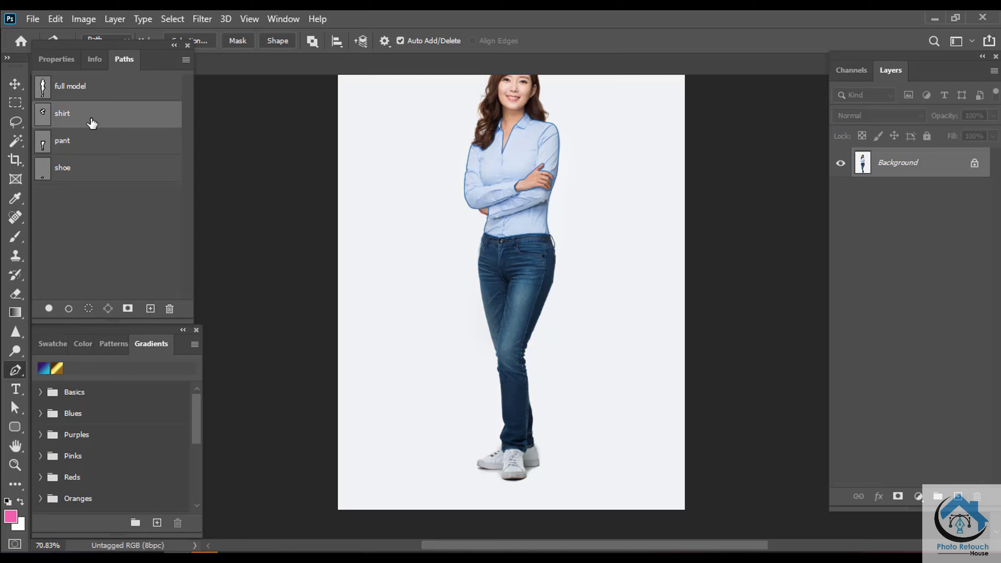
left_click(82, 91)
Load the shirt path and the pant path in turn as selections to check their outlines.
left_click(82, 113)
key("ctrl+Return")
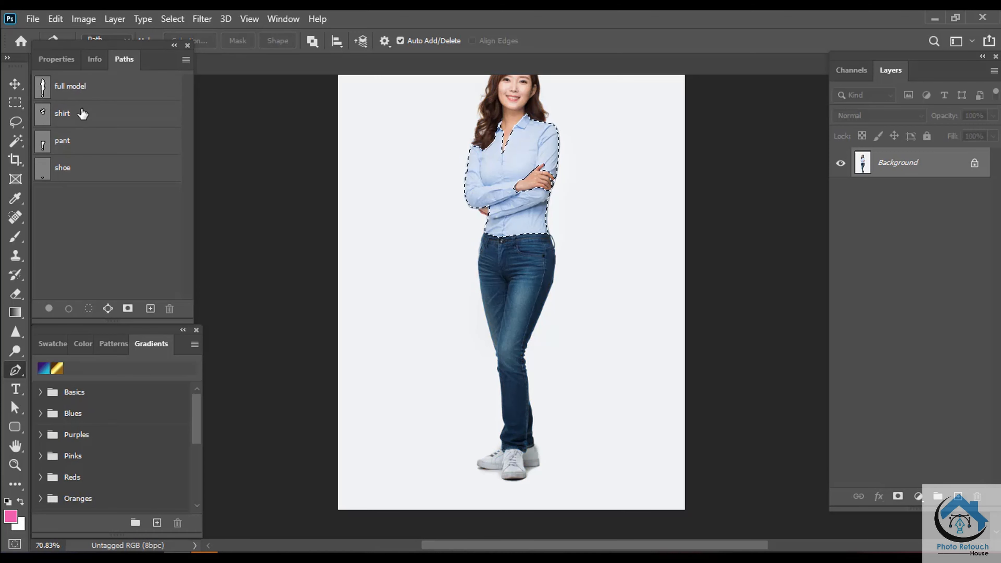
left_click(67, 142)
key("ctrl+Return")
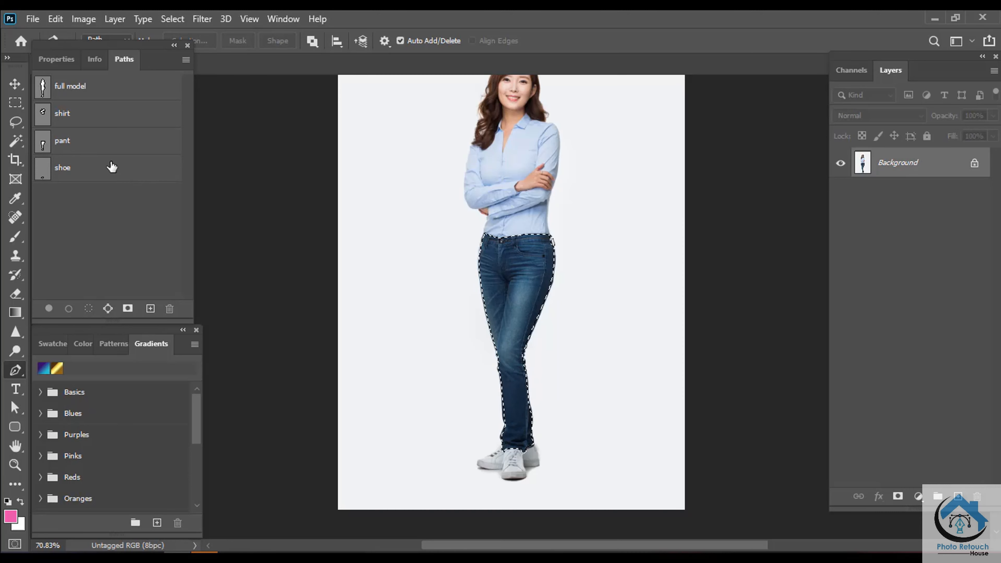
Load the shoe path as a selection, preview it in Quick Mask mode, and deselect.
left_click(112, 179)
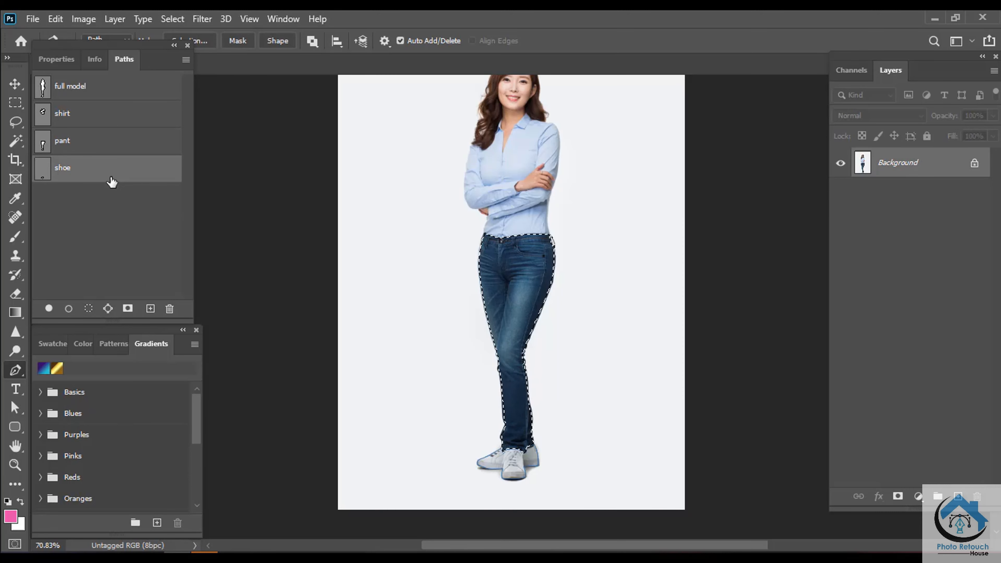
key("ctrl+Return")
key("q")
mouse_move(622, 351)
left_mouse_down()
mouse_move(592, 352)
mouse_move(606, 352)
left_mouse_up()
key("q")
key("ctrl+d")
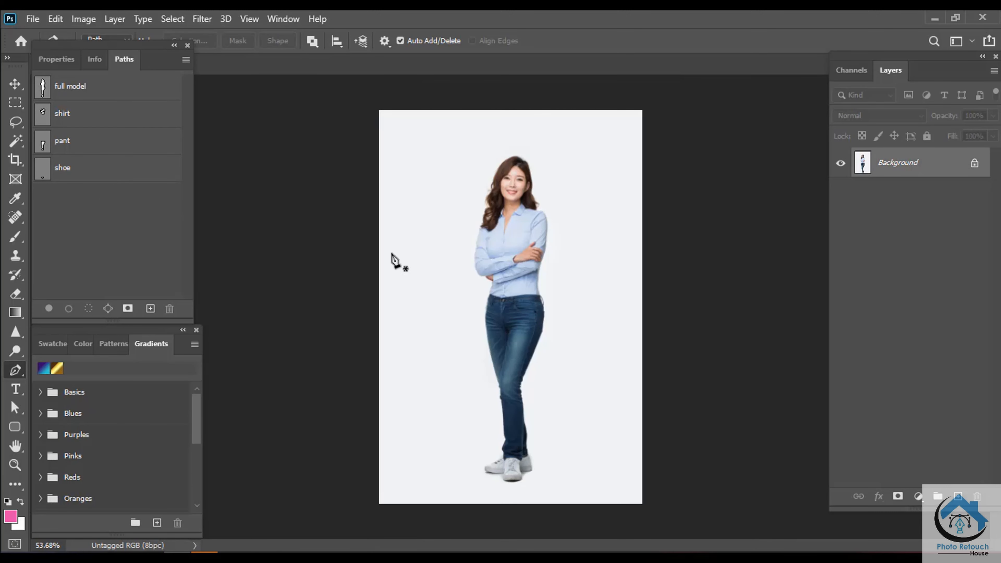
left_click_drag(106, 47, 110, 47)
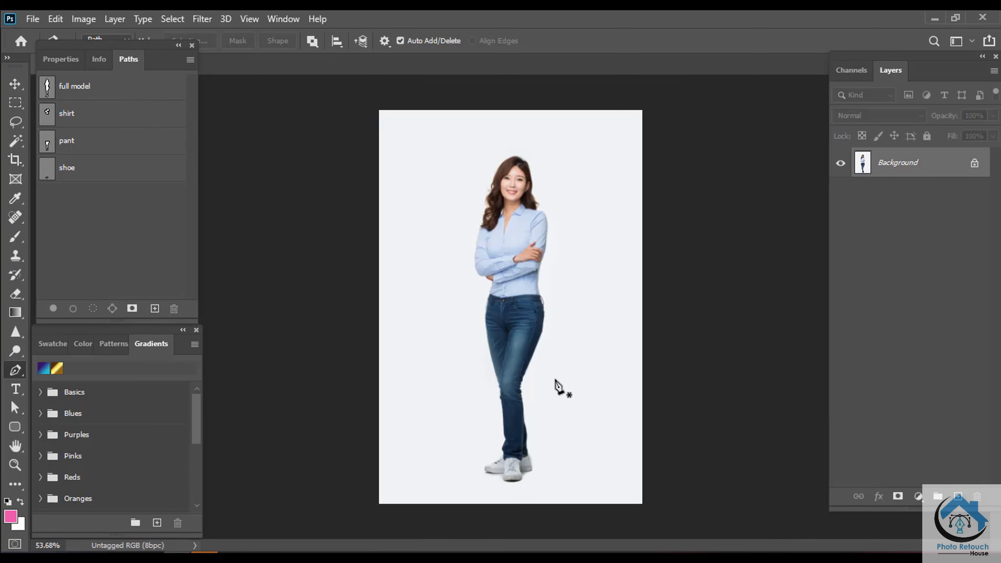